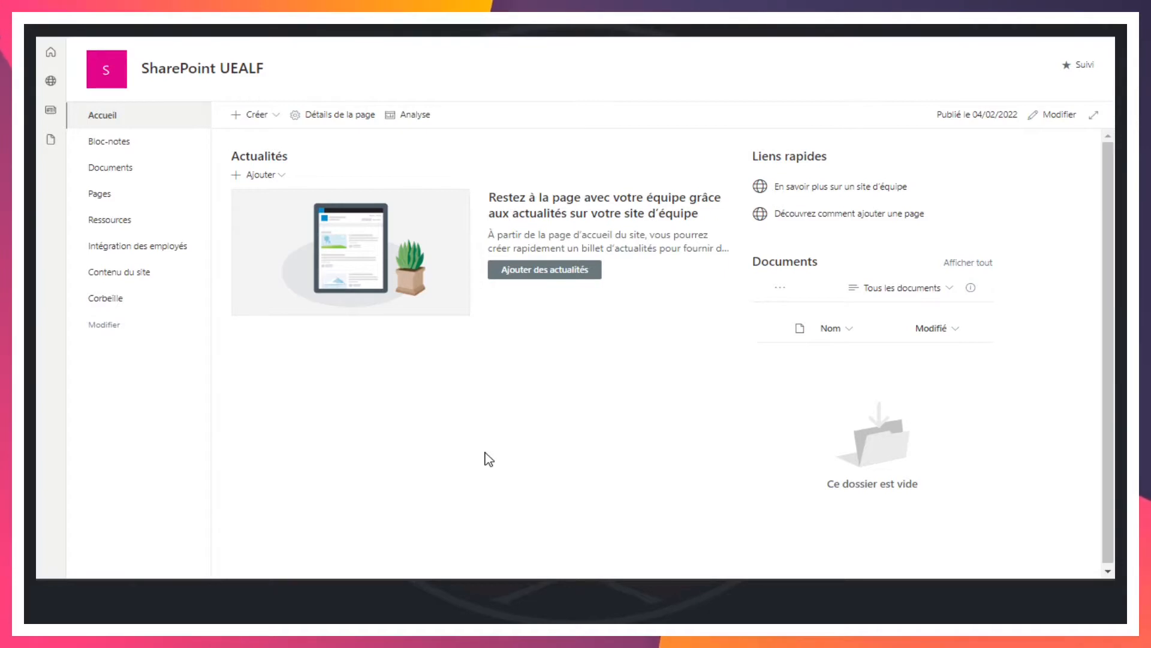
# Step: Open the FPC_2010.xlsx workbook from the spuealf folder in Excel and select the whole data range A1:D100
pyautogui.hotkey('alt', 'Tab')
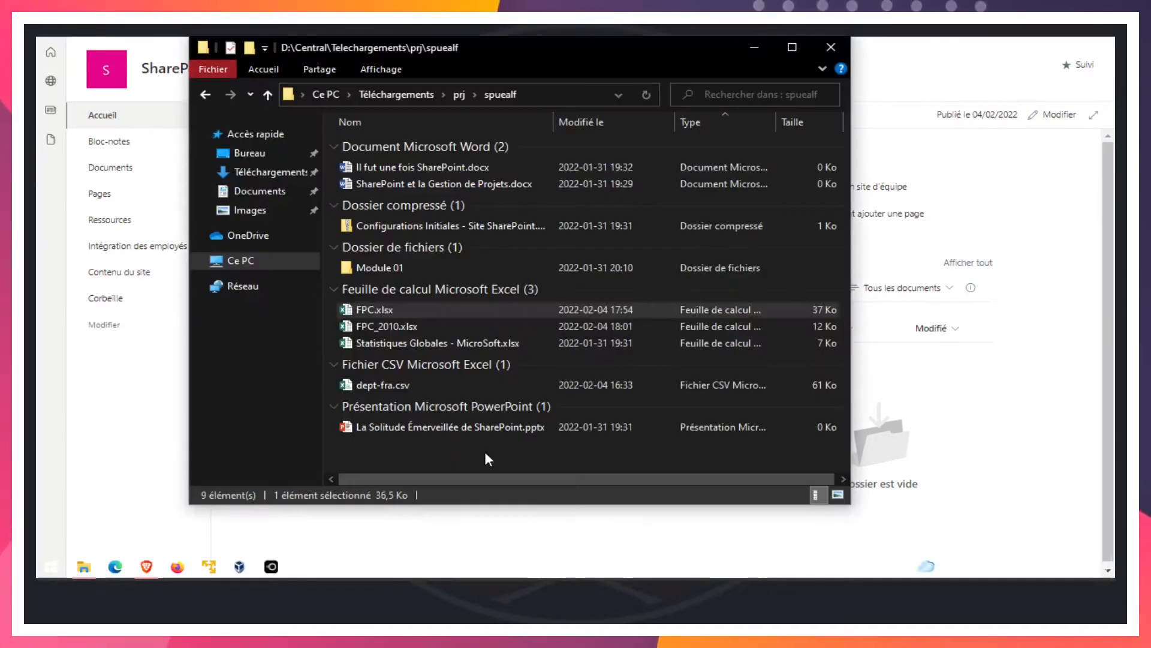
pyautogui.click(384, 326)
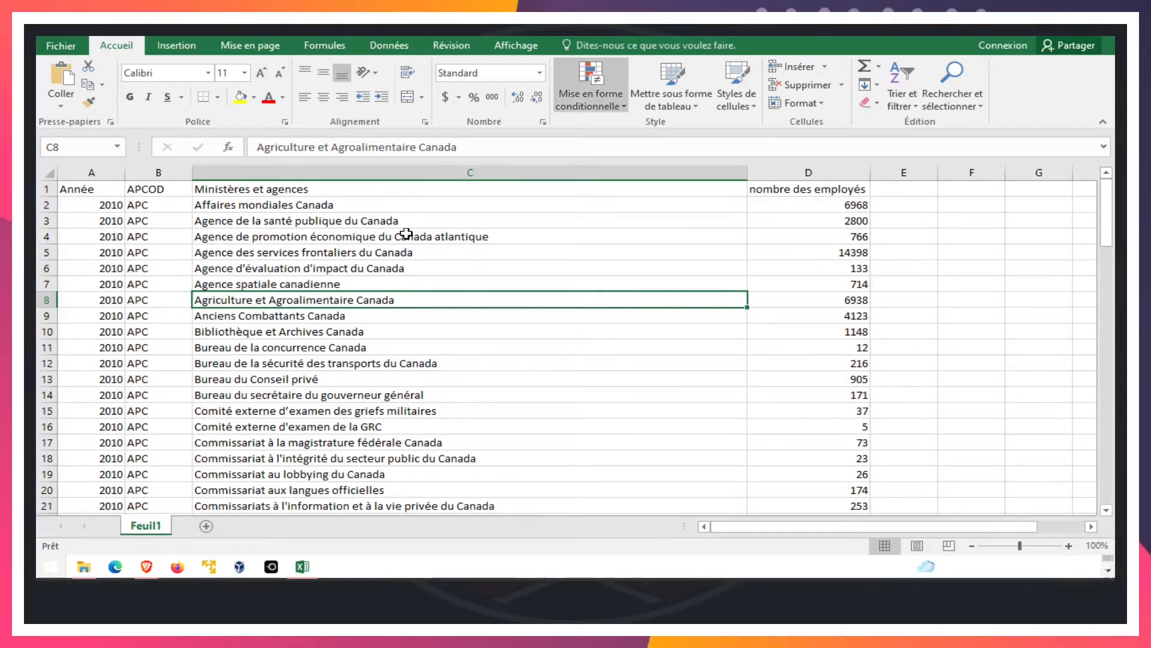
pyautogui.click(90, 189)
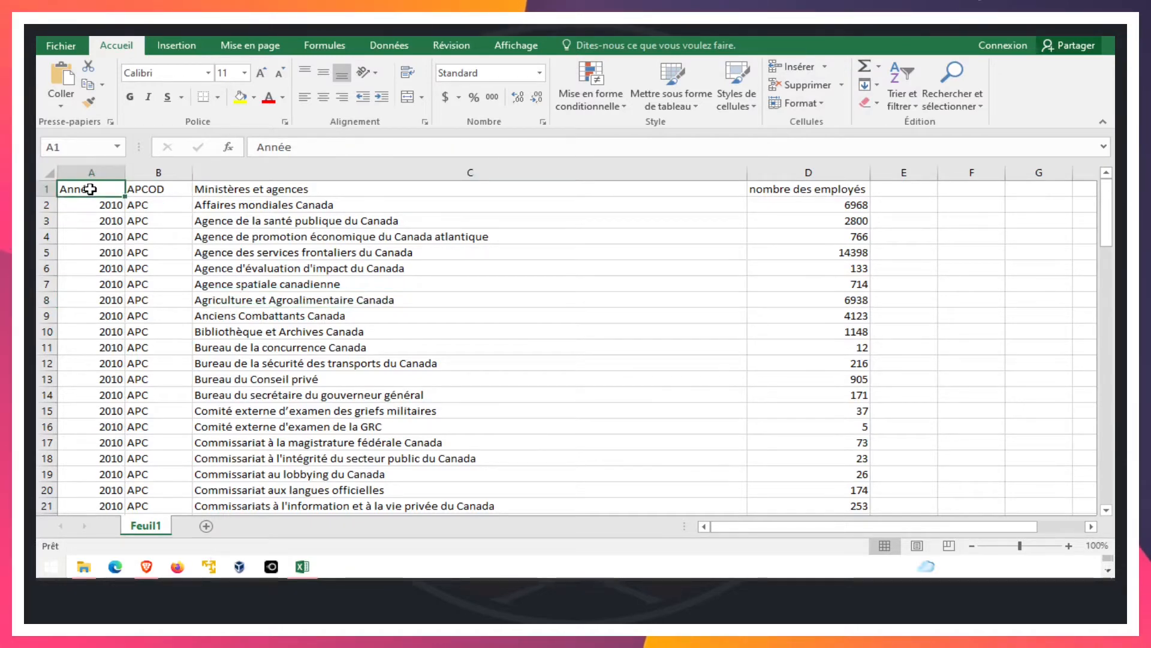
pyautogui.hotkey('ctrl', 'shift', 'End')
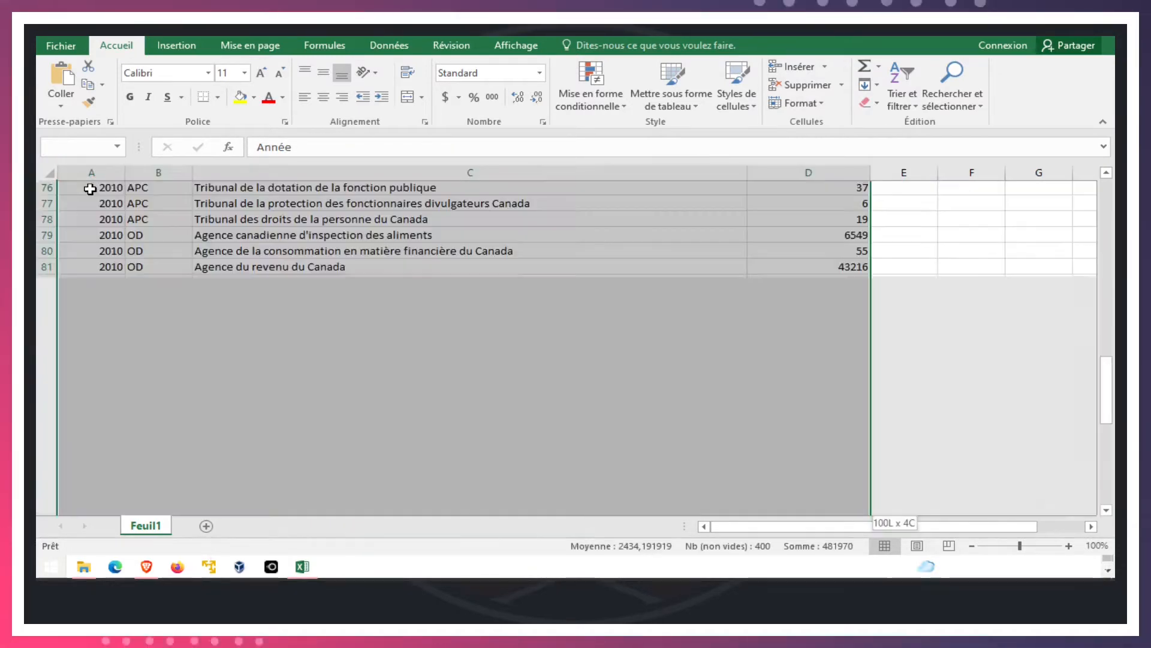
pyautogui.scroll(-2, 221, 358)
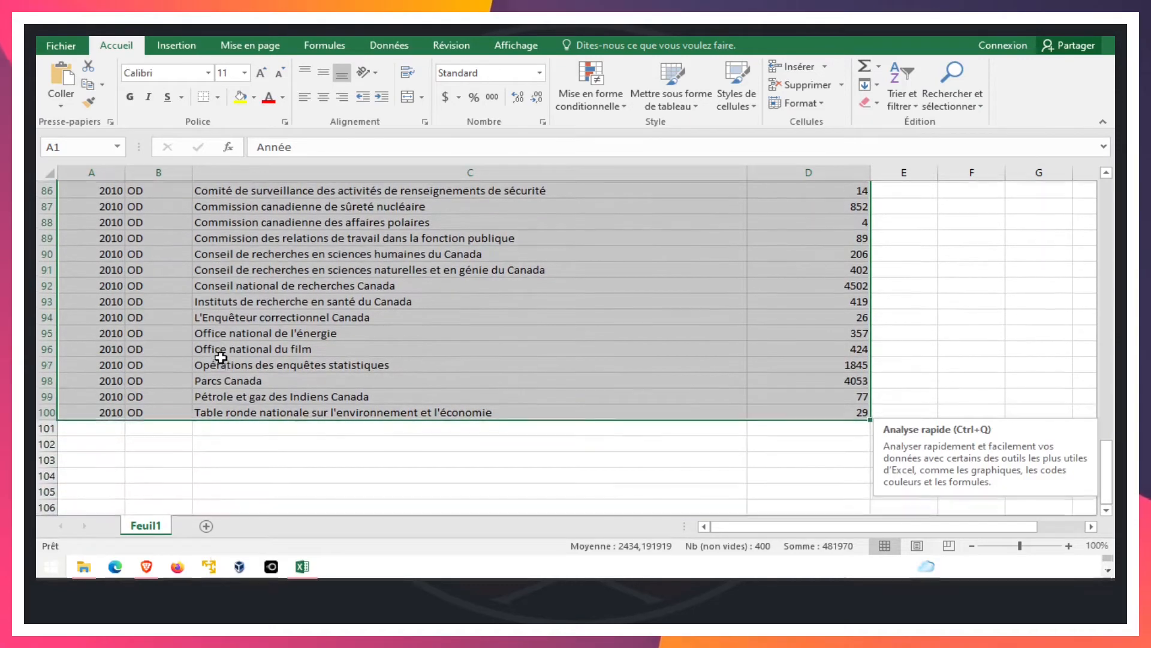
pyautogui.scroll(5, 221, 358)
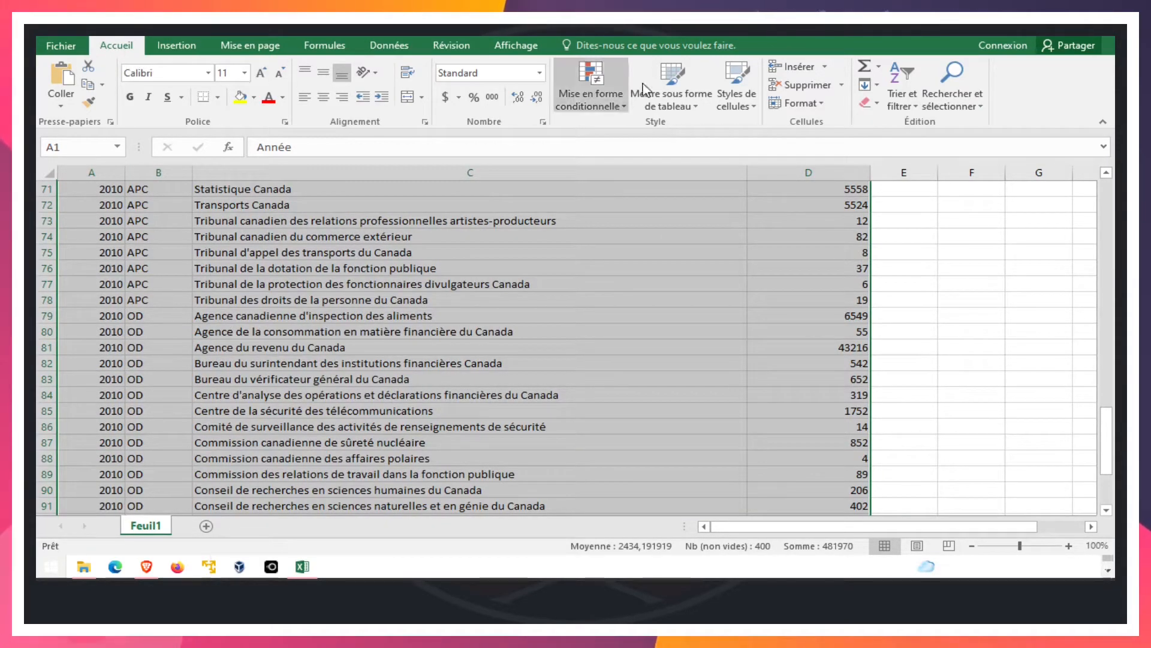
# Step: Format the selected range as a table with the black banded style from the Clair group, keeping its first row as headers
pyautogui.click(682, 114)
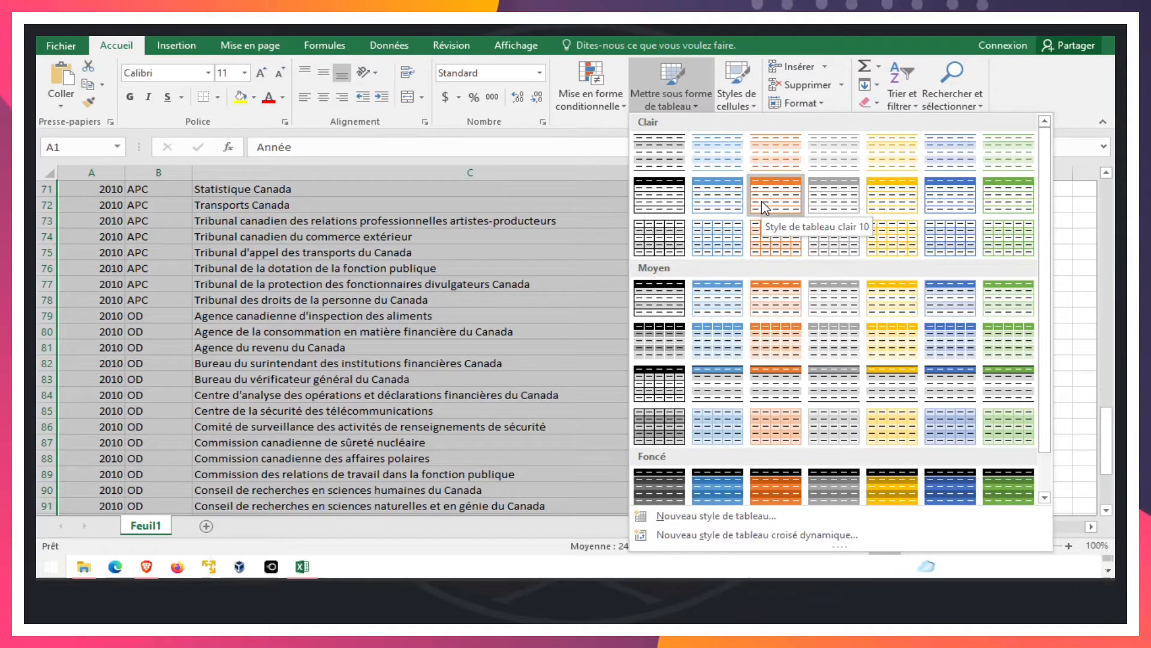
pyautogui.click(672, 201)
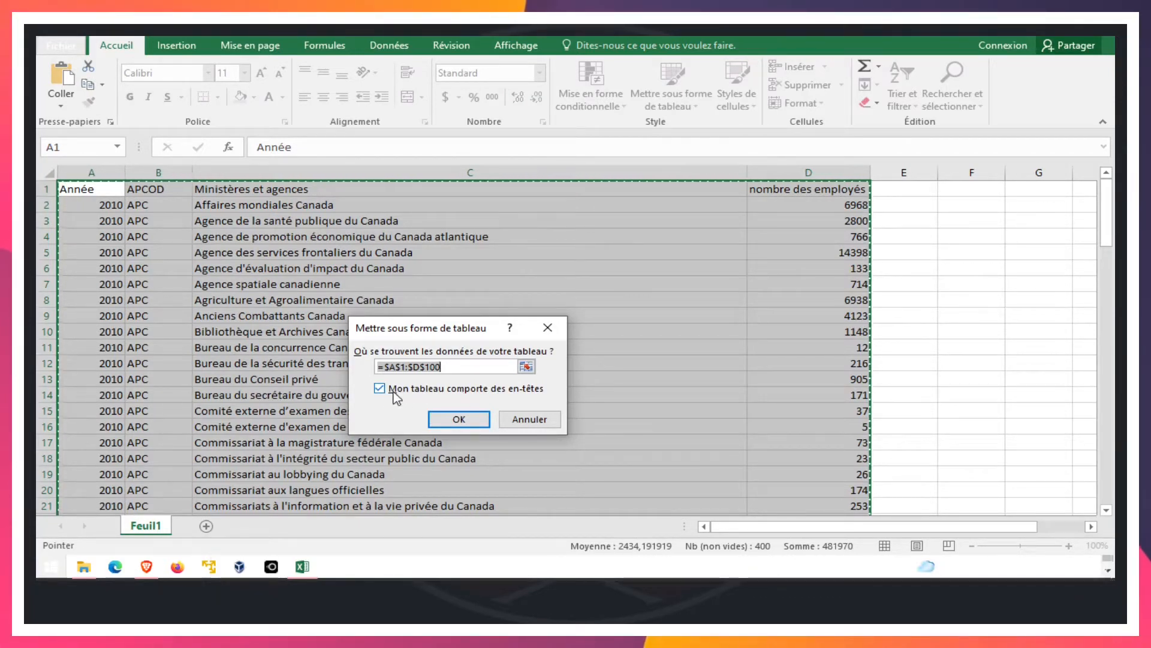
pyautogui.click(463, 419)
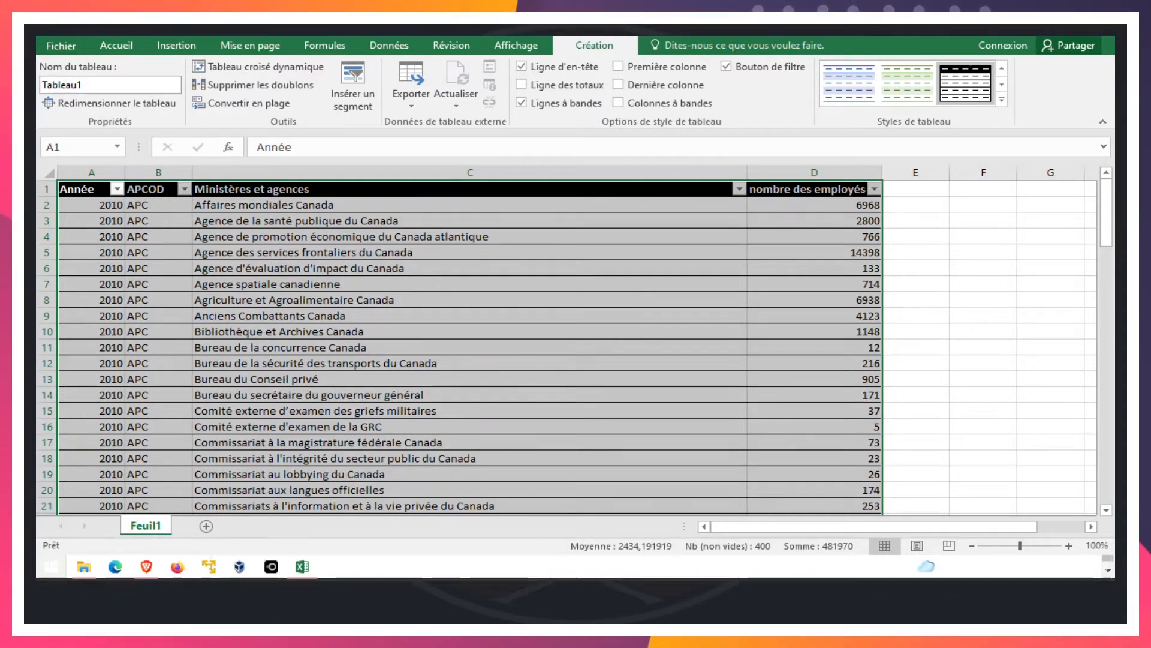
# Step: Name the table _FPC2010 and close the workbook to return to the SharePoint site
pyautogui.click(123, 86)
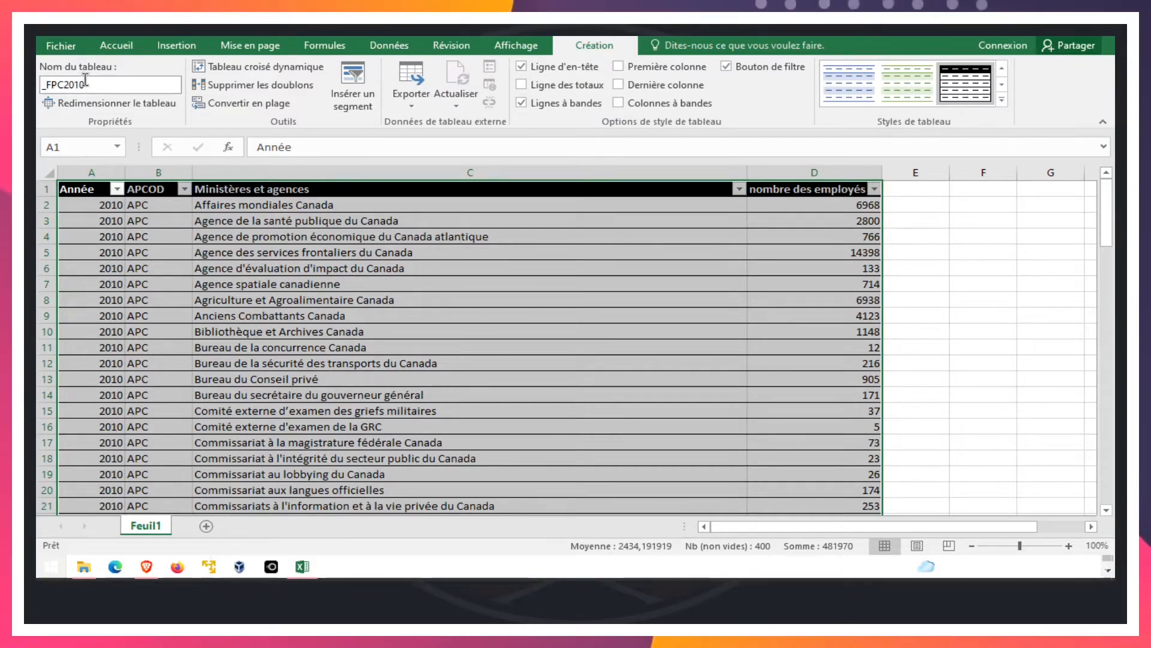
pyautogui.click(915, 267)
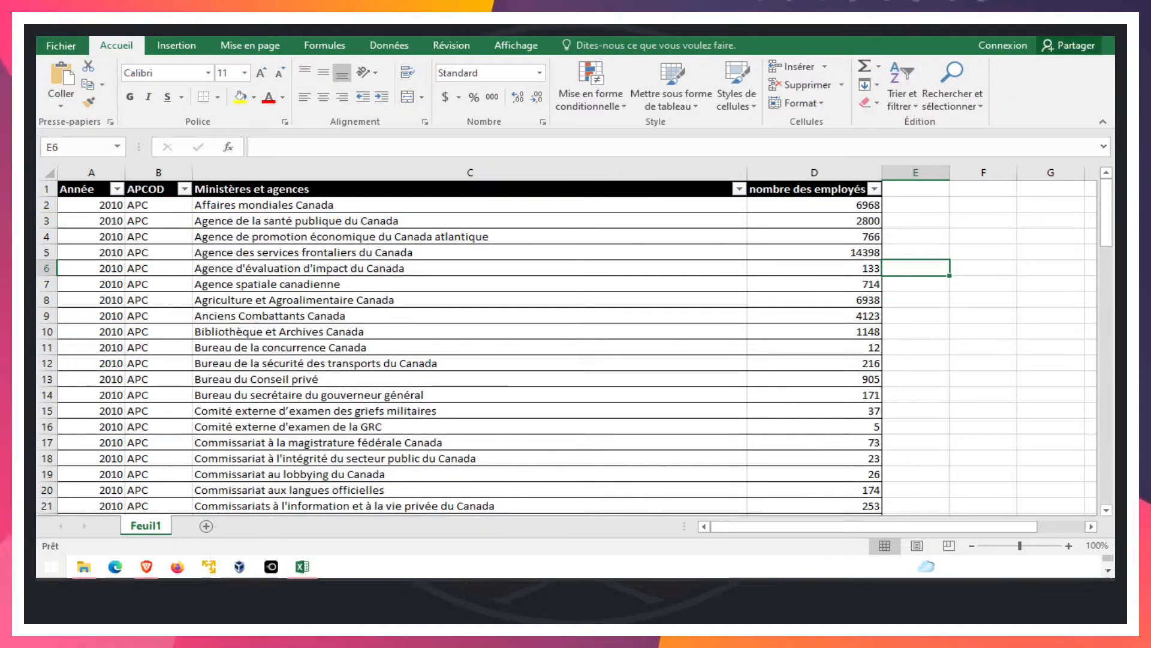
pyautogui.click(1098, 28)
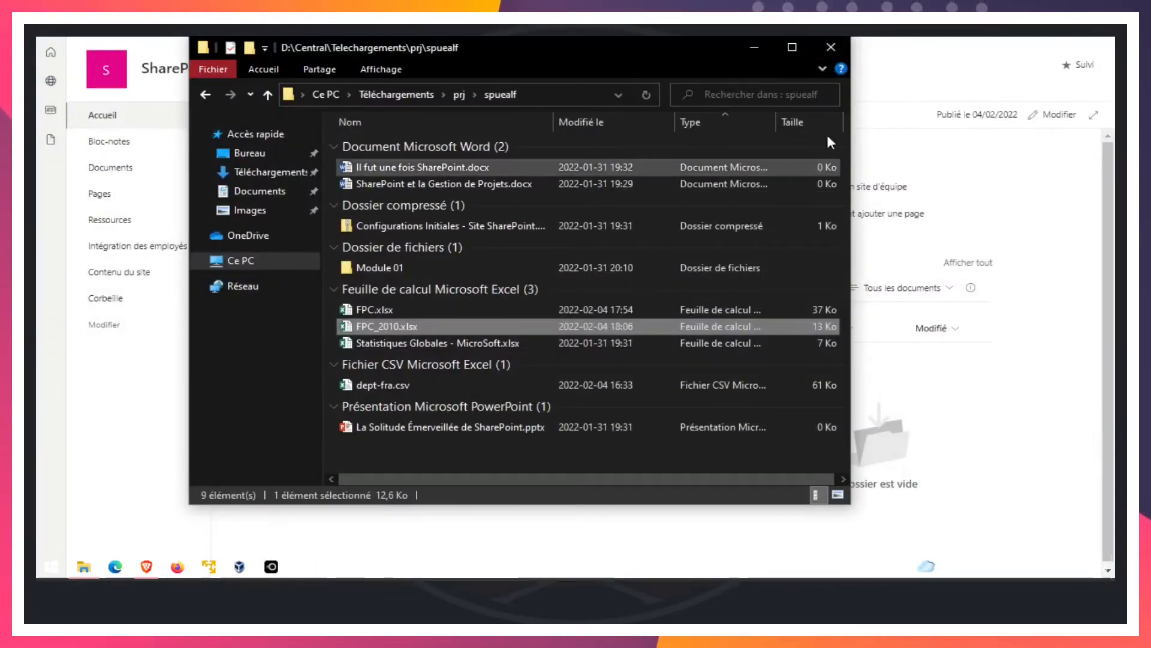
pyautogui.click(971, 393)
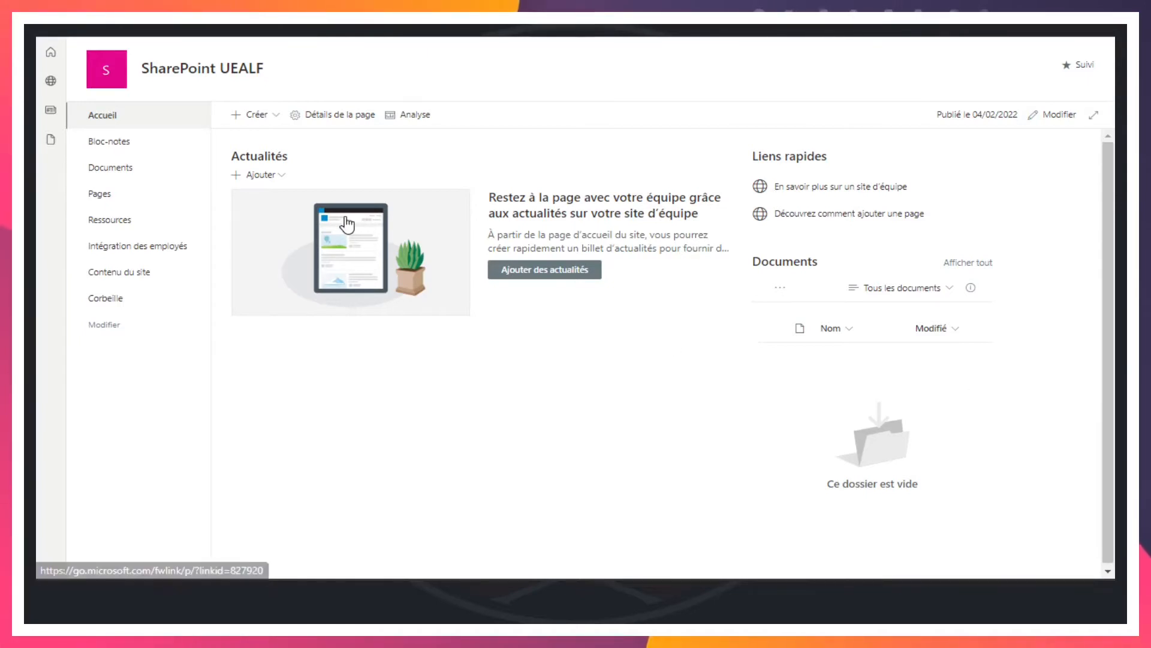
# Step: Start creating a new SharePoint list based on an Excel file
pyautogui.click(263, 116)
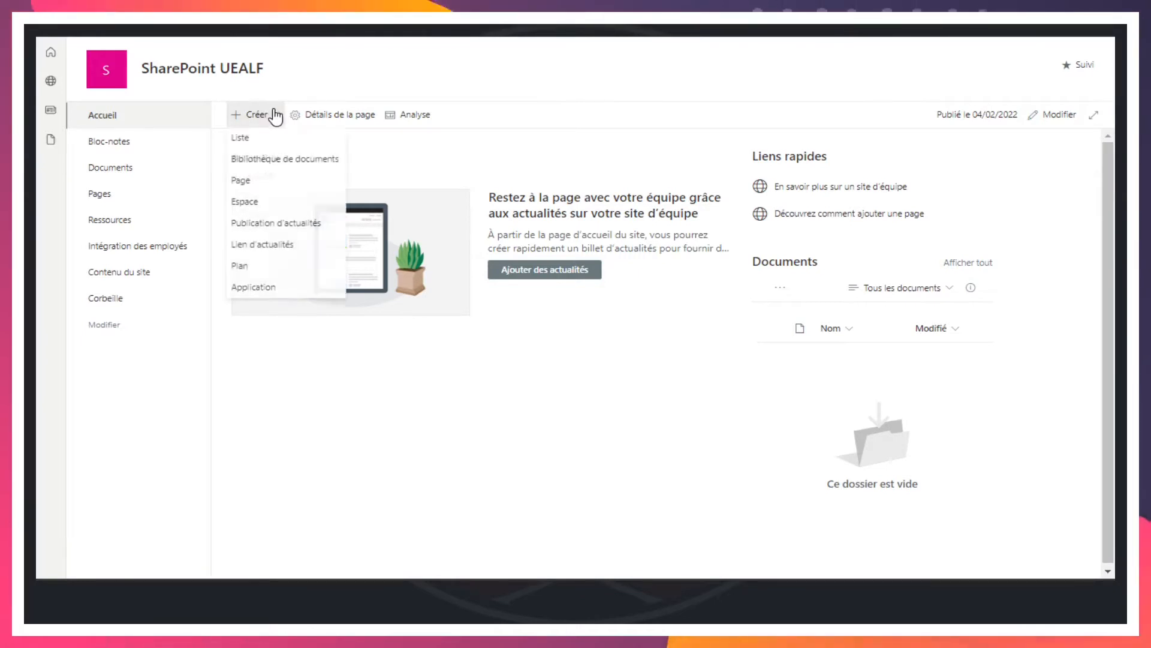
pyautogui.click(634, 144)
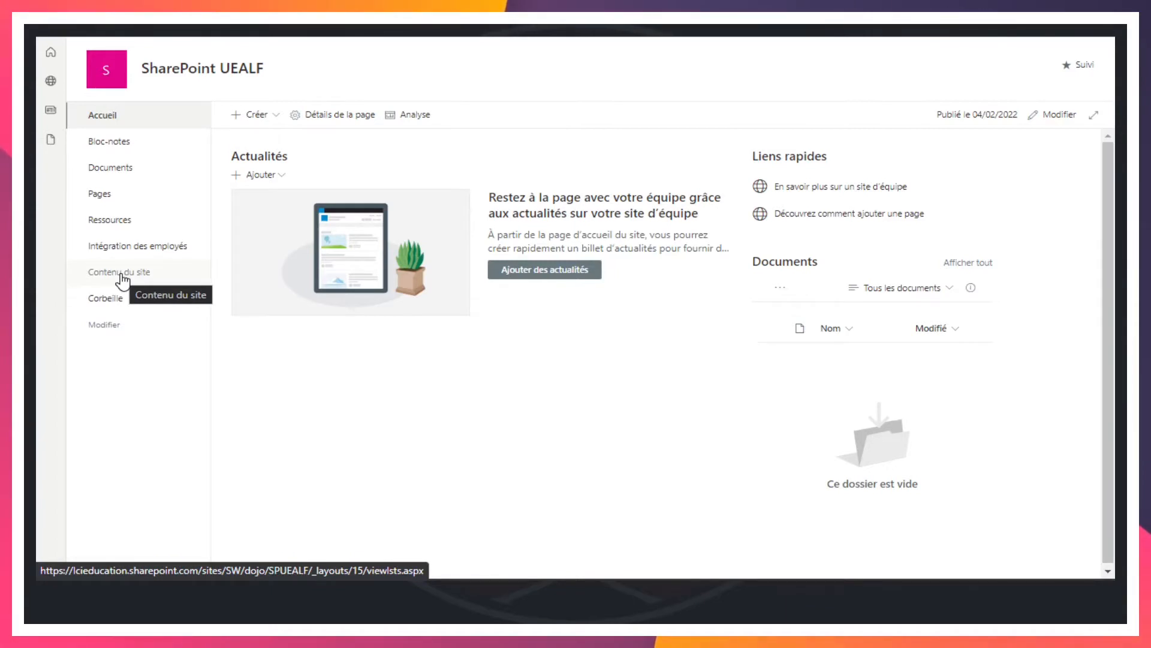
pyautogui.click(269, 120)
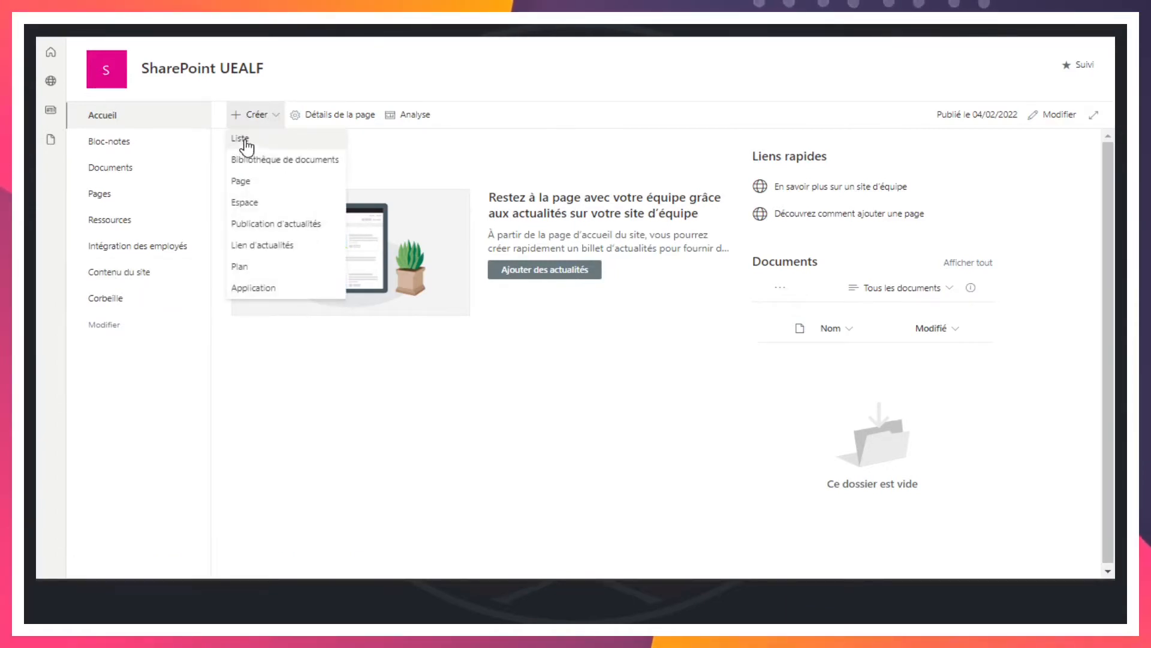
pyautogui.click(244, 143)
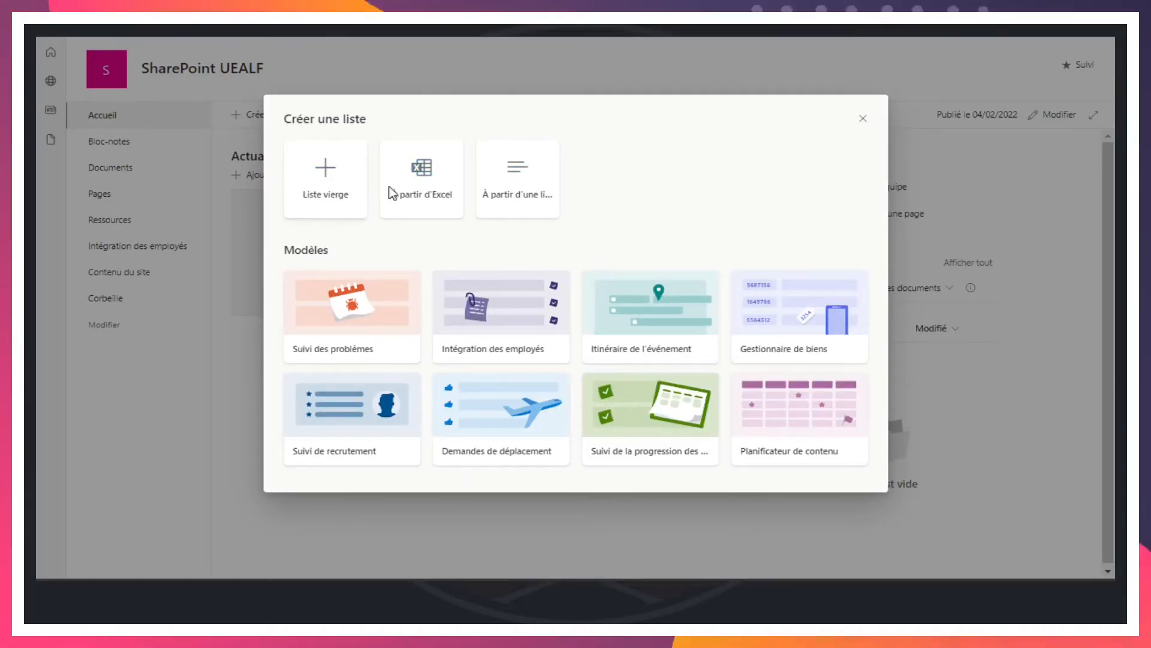
pyautogui.click(424, 178)
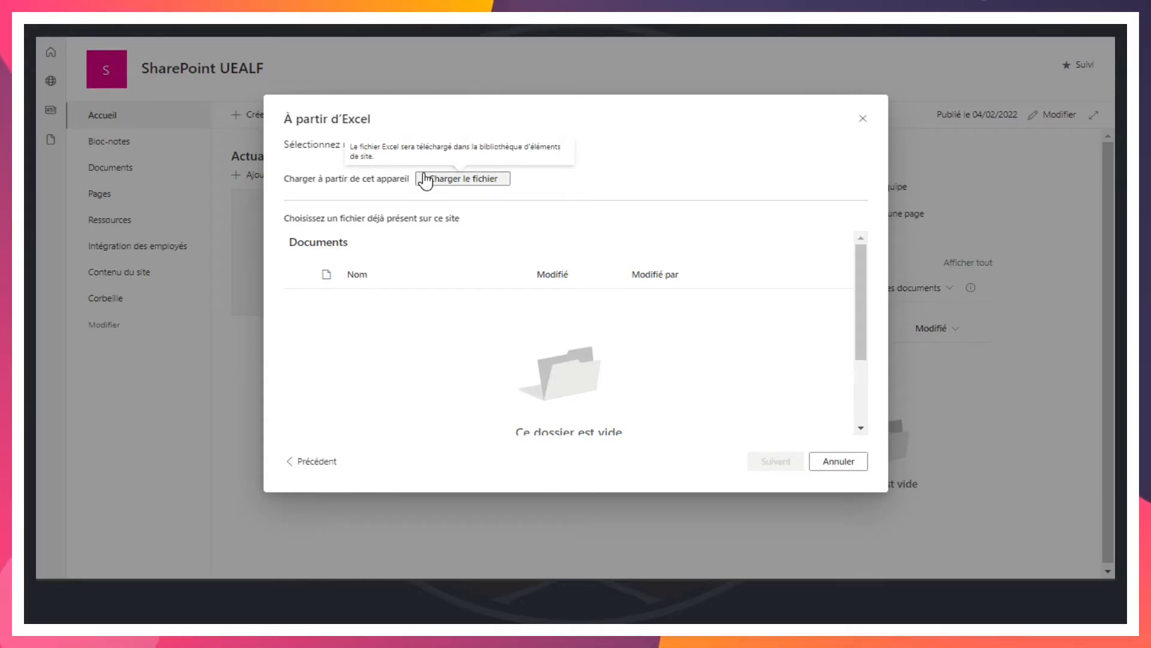
# Step: Upload FPC_2010.xlsx from this device as the list's source and look over the imported columns
pyautogui.click(473, 180)
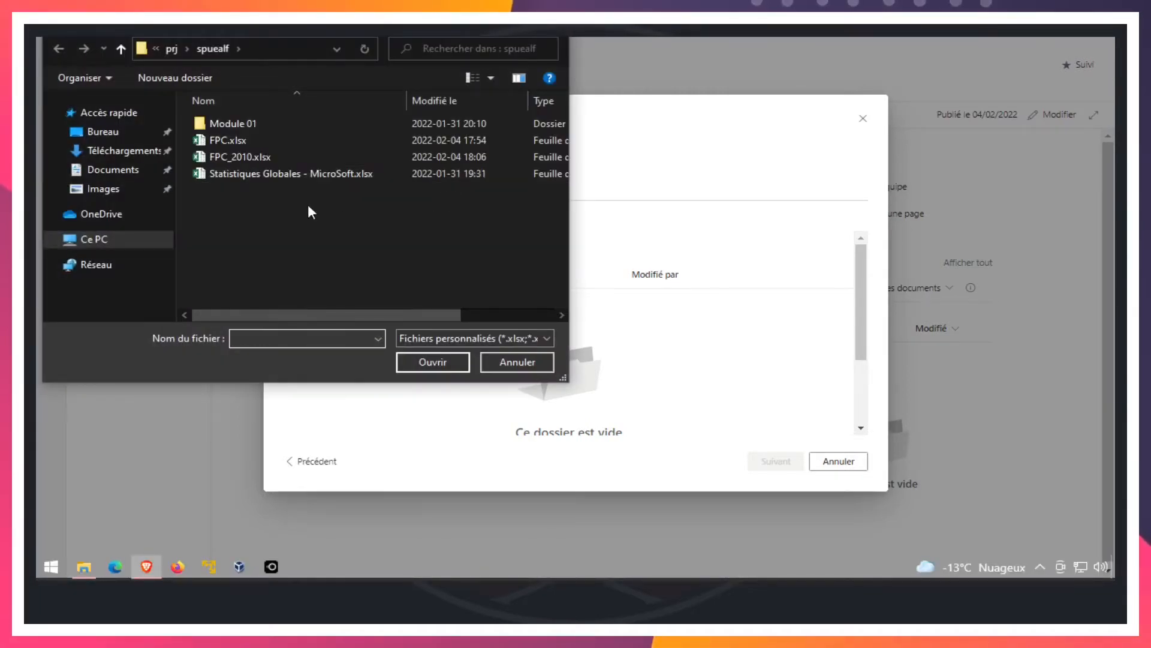
pyautogui.click(215, 157)
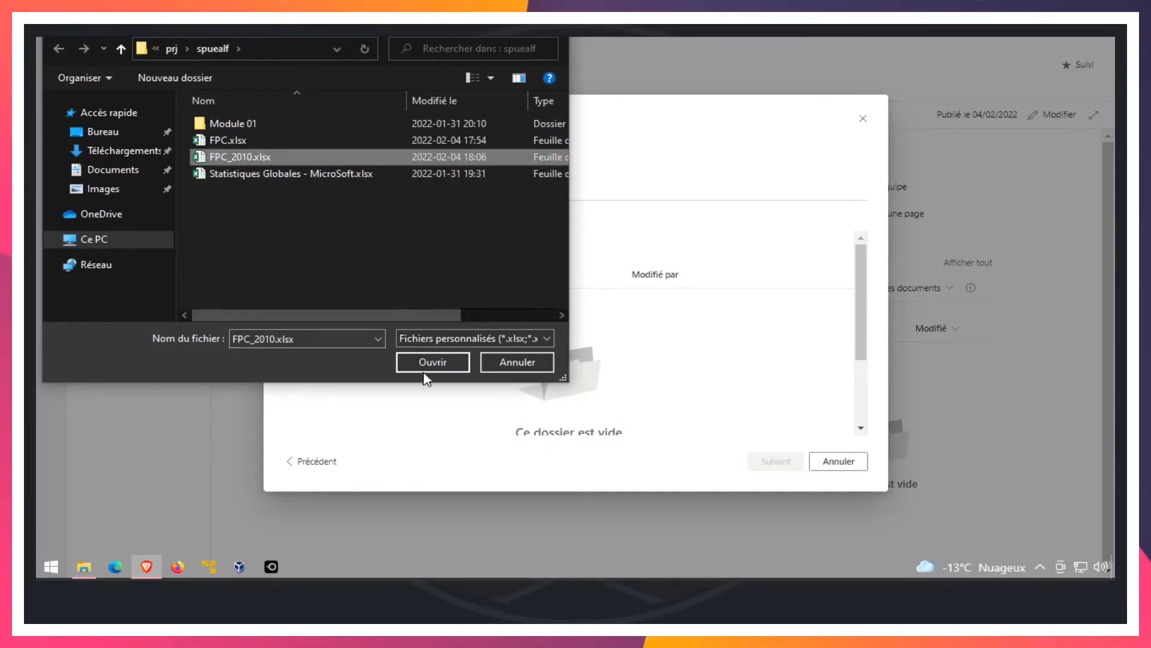
pyautogui.click(445, 360)
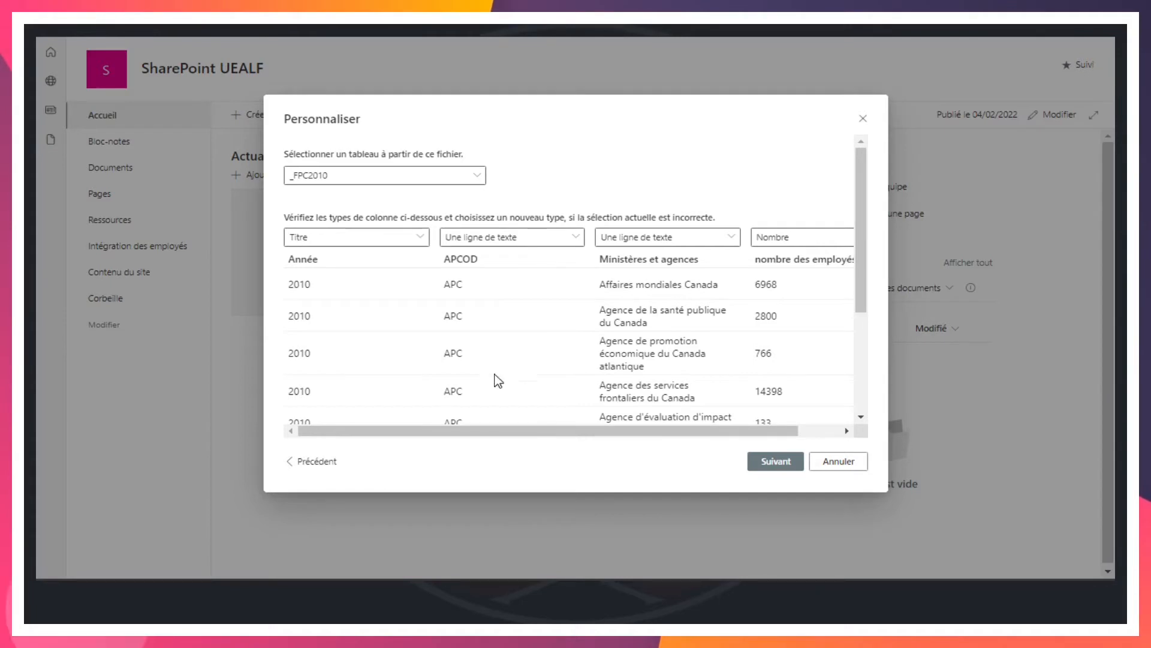
pyautogui.moveTo(503, 434); pyautogui.dragTo(360, 437)
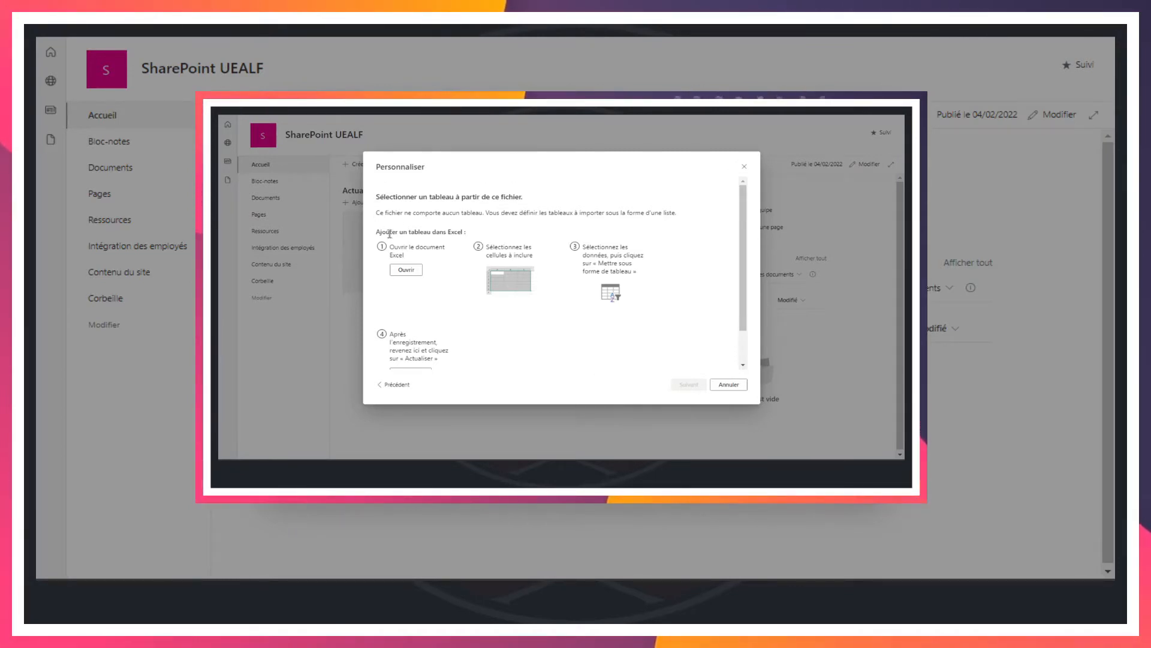
# Step: Open FPC.xlsx in Excel, maximize its window and enable its external data content
pyautogui.moveTo(743, 208); pyautogui.dragTo(741, 211)
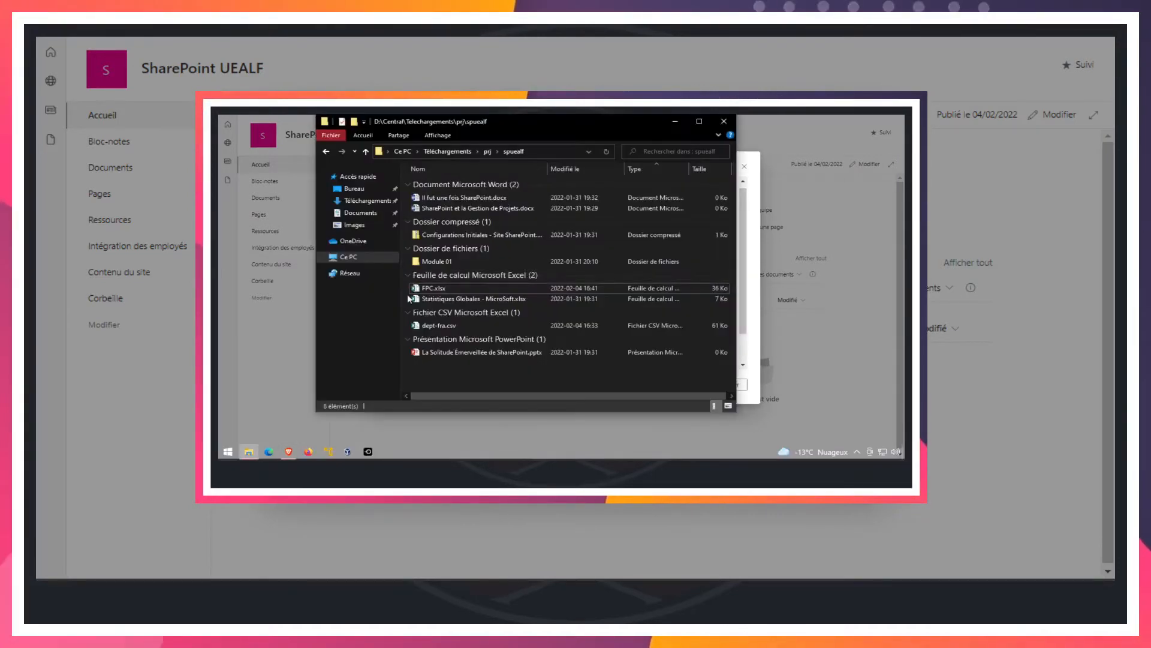
pyautogui.doubleClick(427, 288)
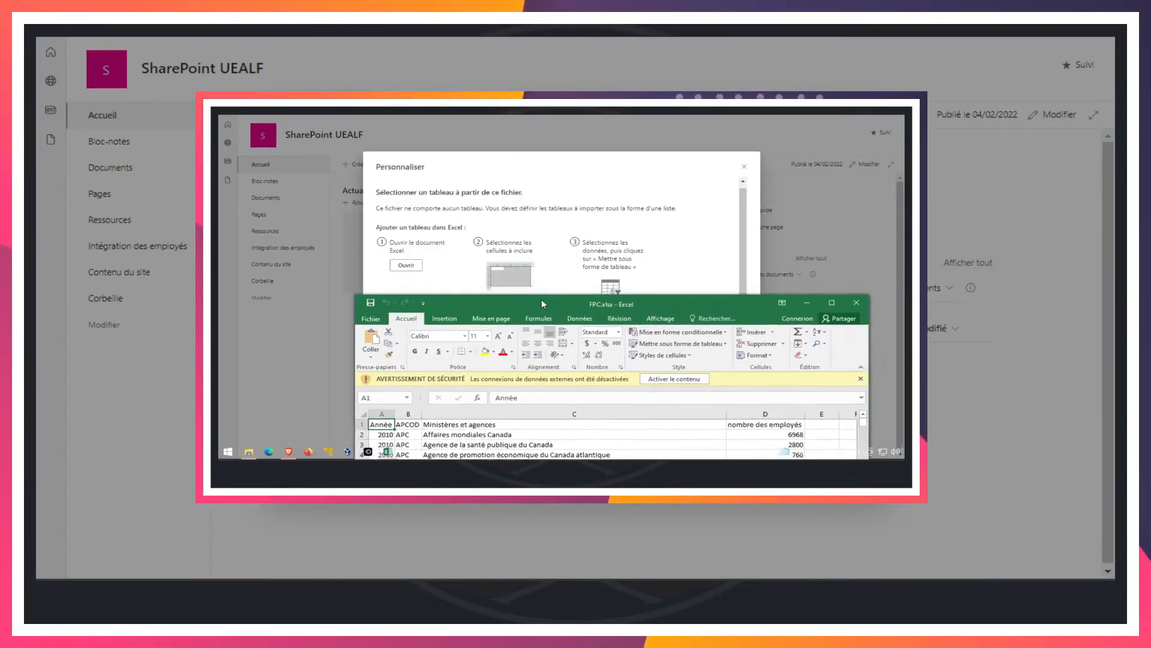
pyautogui.moveTo(541, 300); pyautogui.dragTo(534, 326)
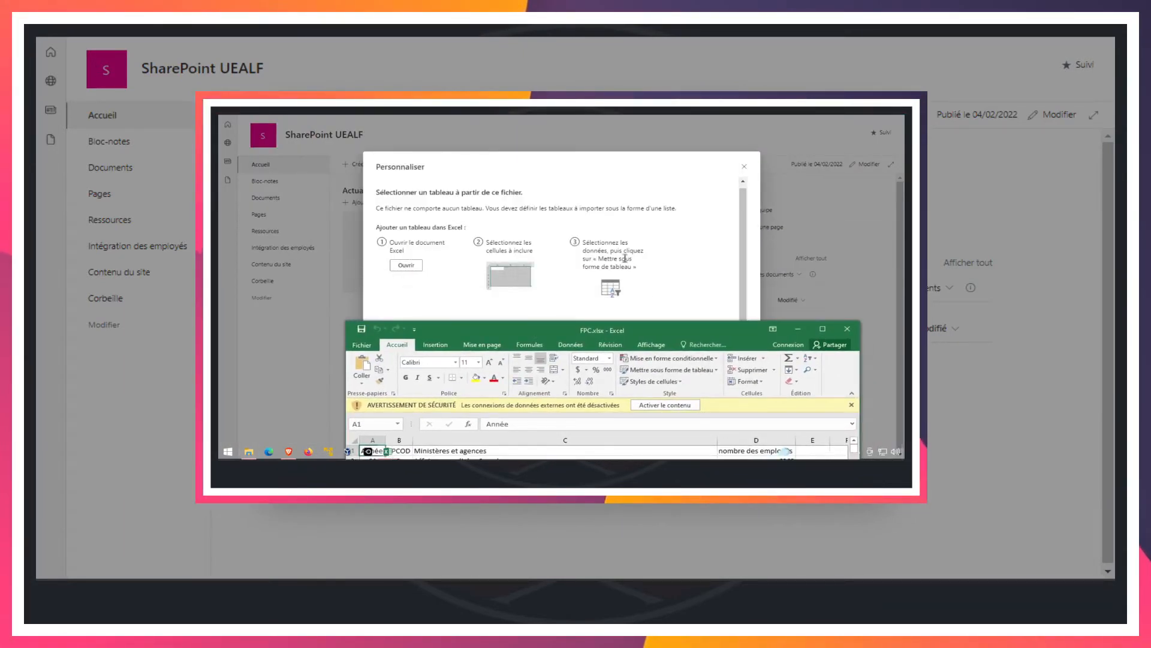
pyautogui.moveTo(619, 330); pyautogui.dragTo(621, 148)
pyautogui.click(823, 145)
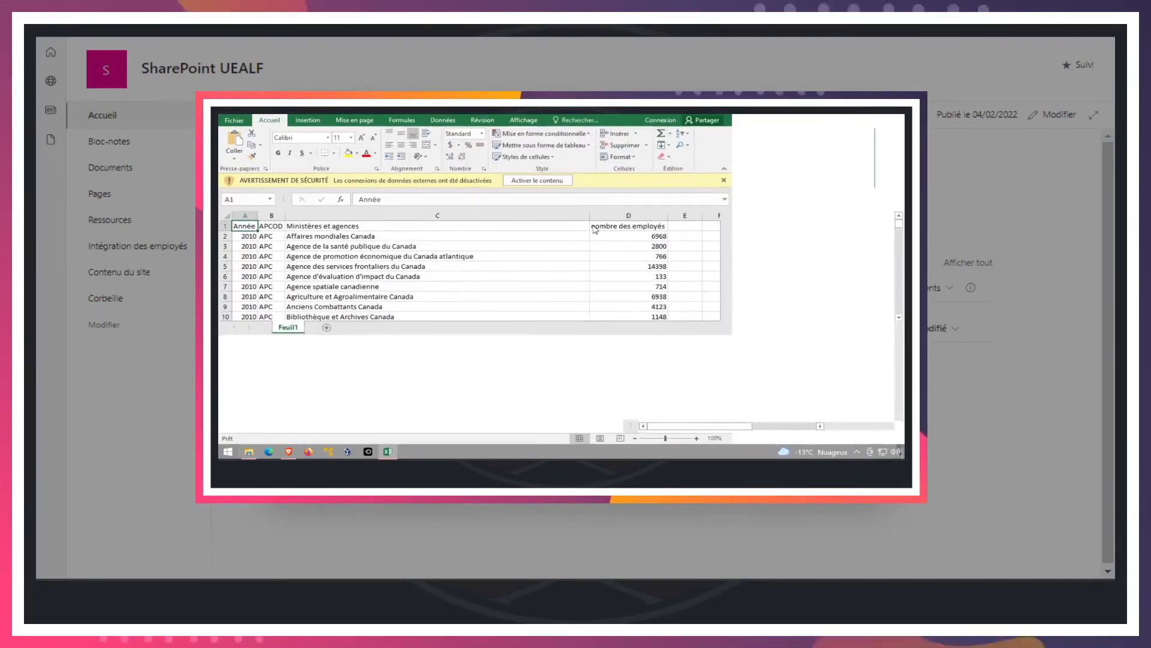
pyautogui.click(535, 181)
# Step: Convert the range A1:D1109 into a table with headers in the grey Clair style, agreeing to remove the external connections
pyautogui.moveTo(244, 212); pyautogui.dragTo(648, 256)
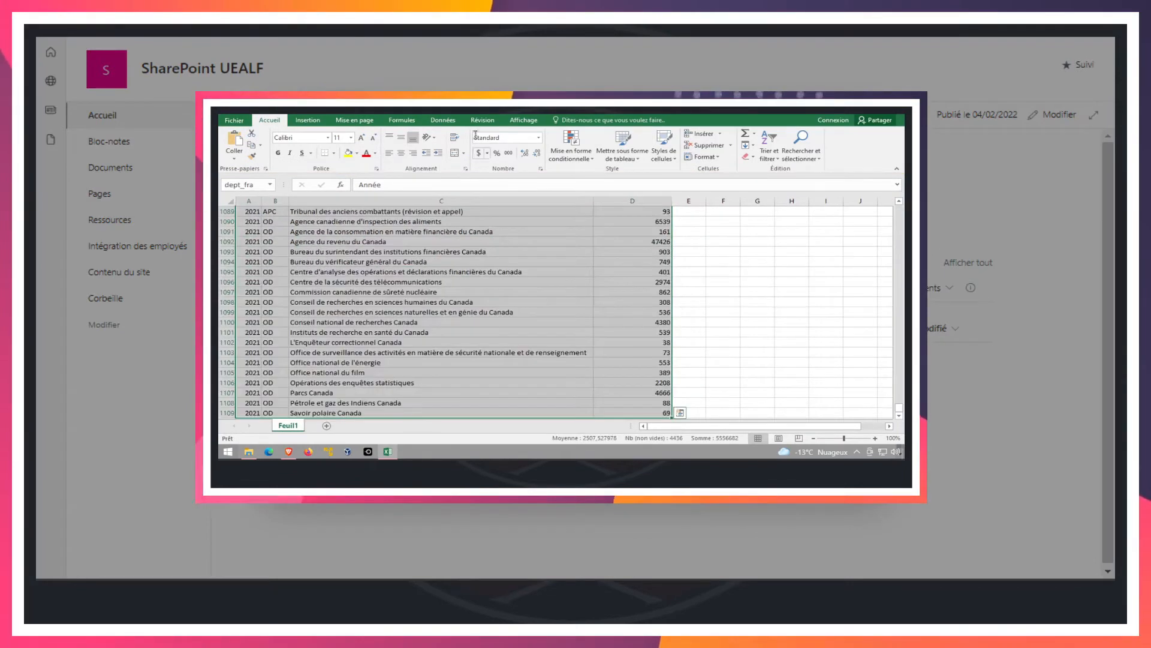
pyautogui.click(448, 120)
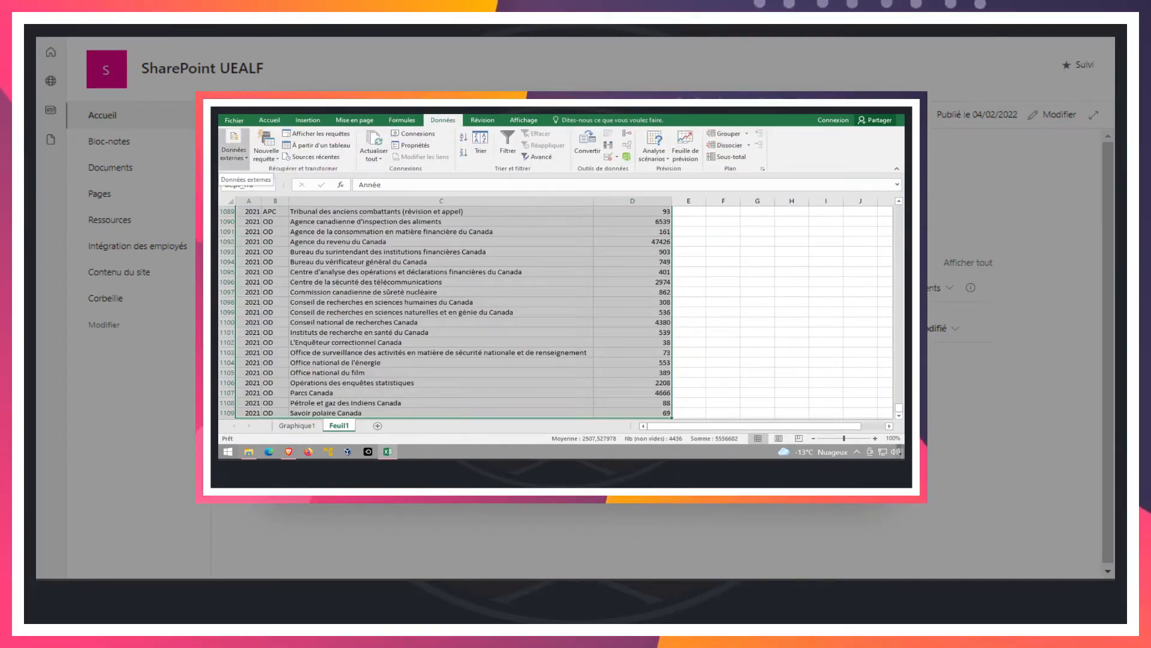
pyautogui.click(269, 120)
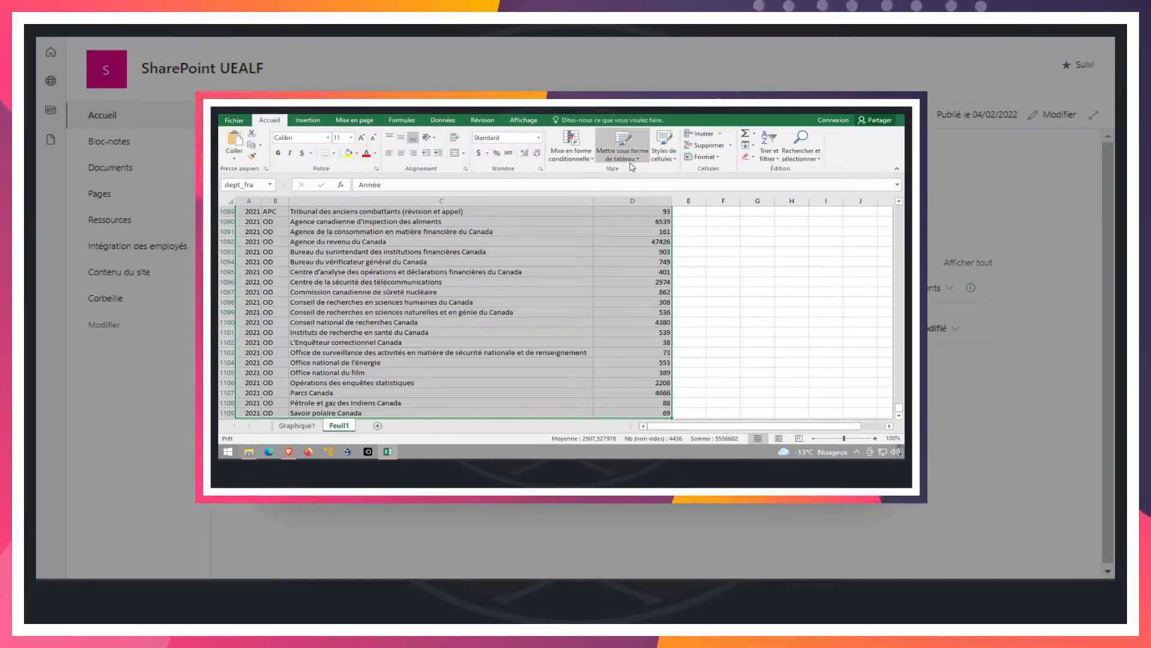
pyautogui.click(622, 146)
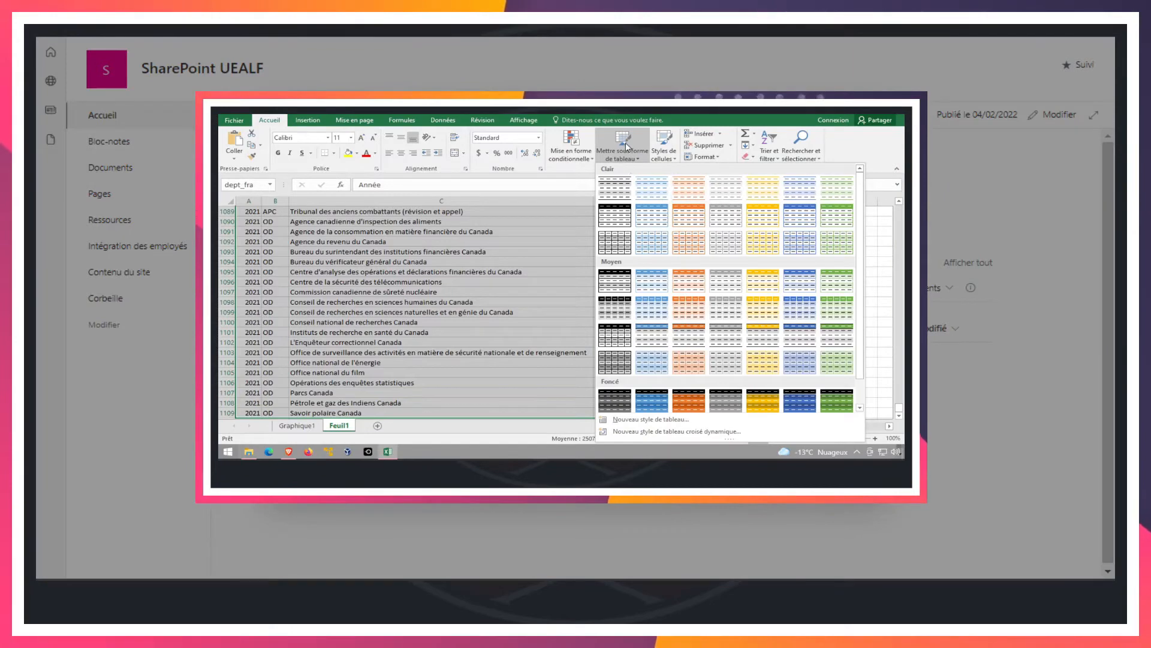
pyautogui.click(726, 220)
pyautogui.click(486, 358)
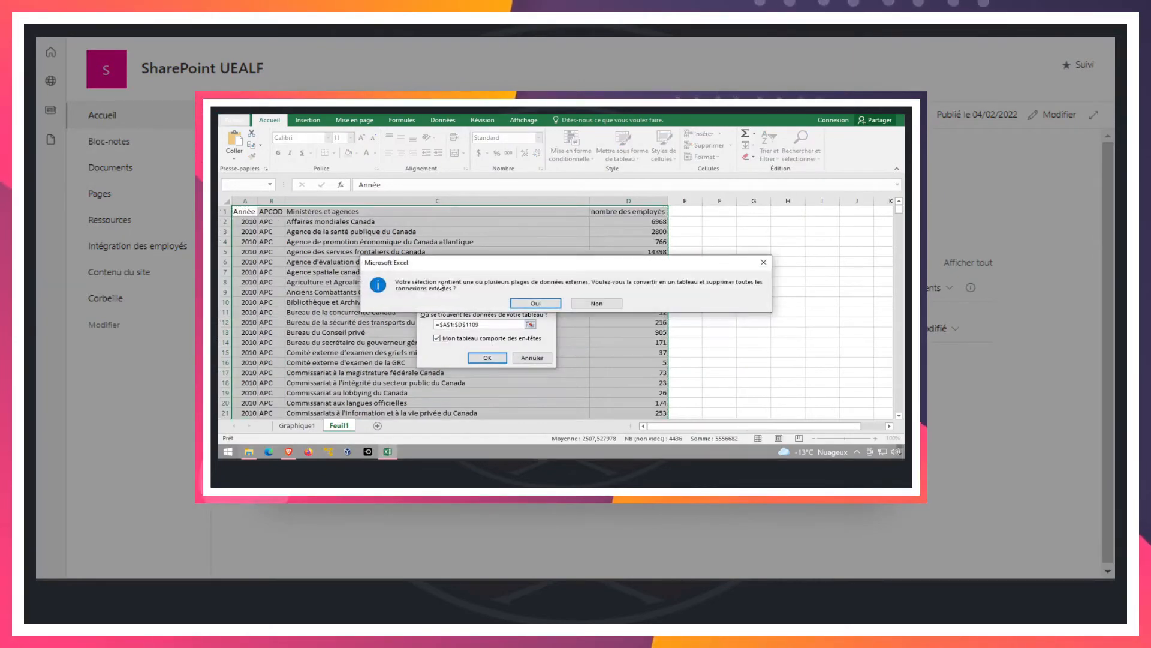
pyautogui.click(593, 303)
pyautogui.press('Return')
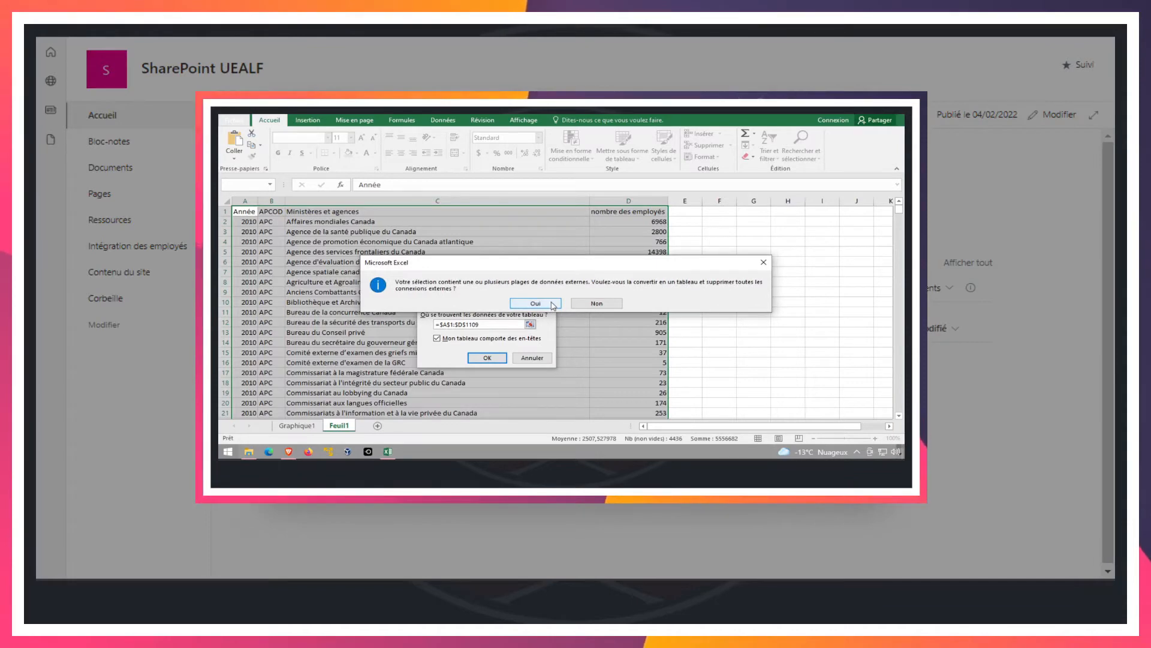
pyautogui.click(553, 304)
pyautogui.scroll(-20, 551, 302)
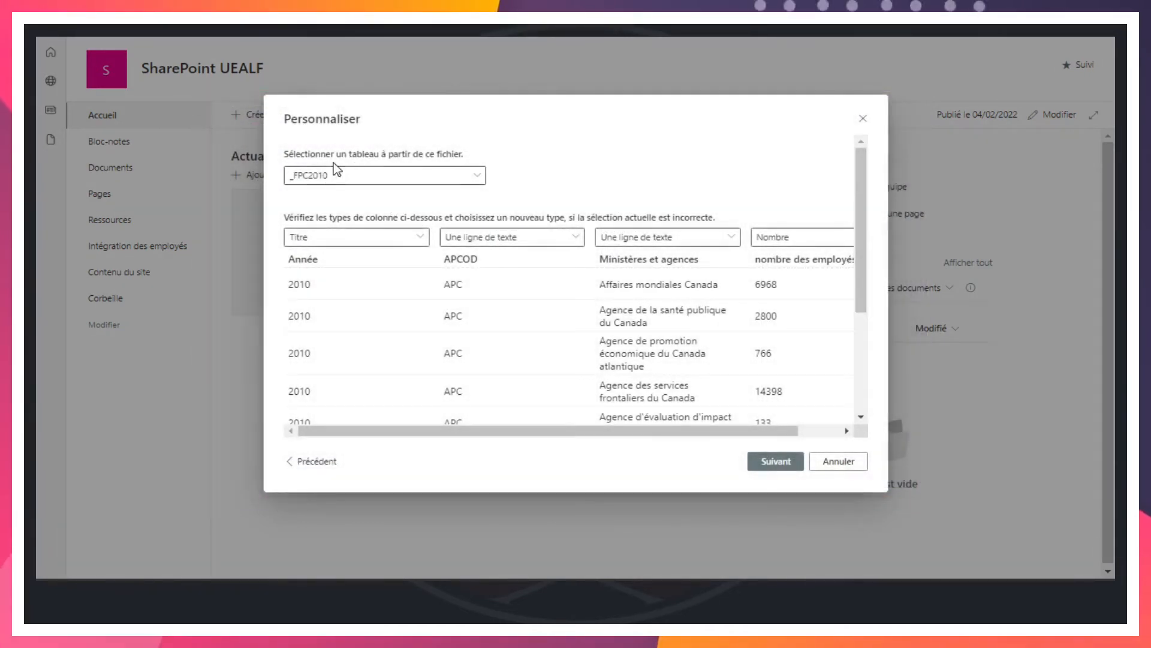
# Step: Check the column types proposed for the _FPC2010 table in the SharePoint import, across to the number of employees column
pyautogui.moveTo(545, 437); pyautogui.dragTo(329, 411)
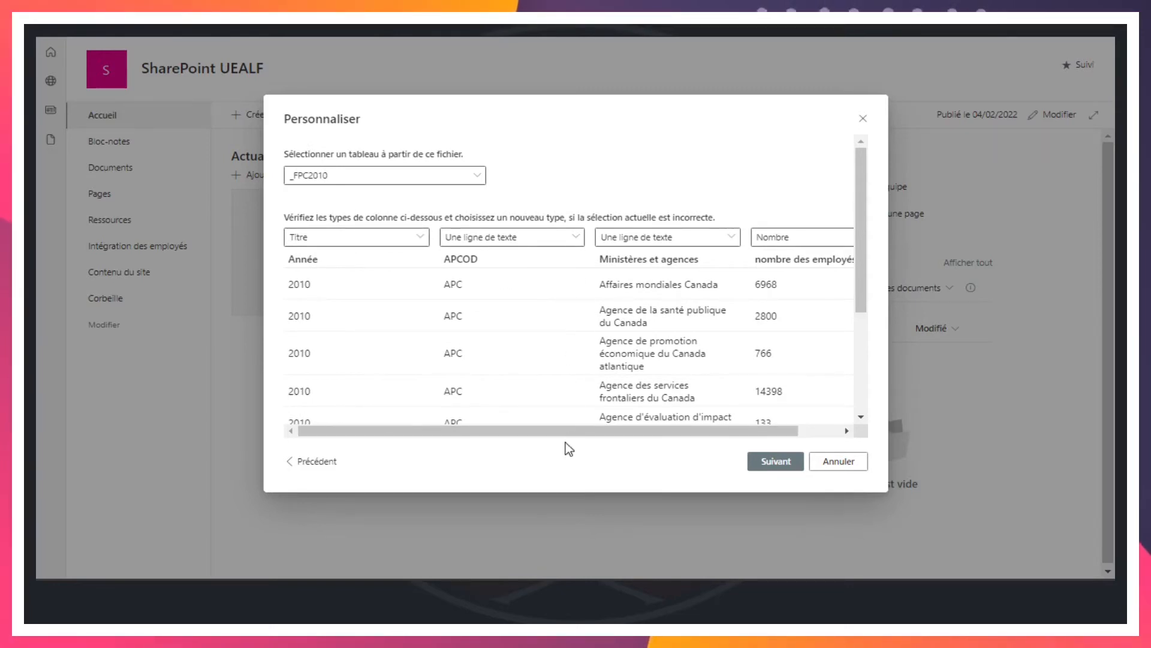
pyautogui.moveTo(560, 432); pyautogui.dragTo(756, 427)
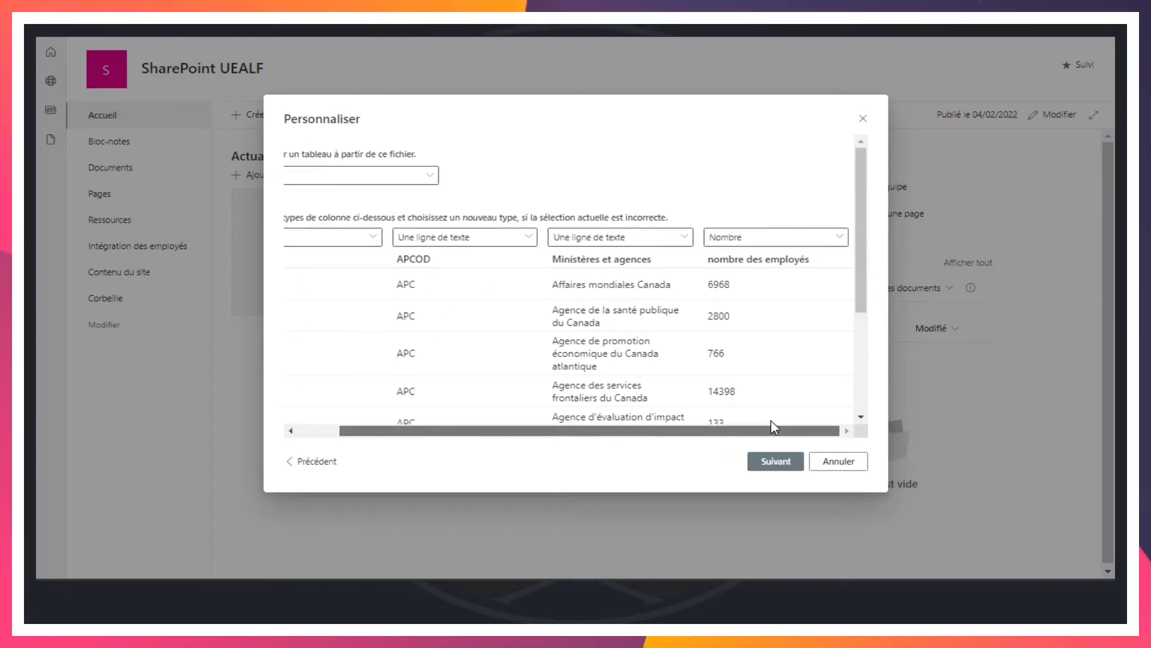
# Step: Review the imported rows and column types, and set the Ministères et agences column's type to Titre
pyautogui.moveTo(861, 254); pyautogui.dragTo(861, 400)
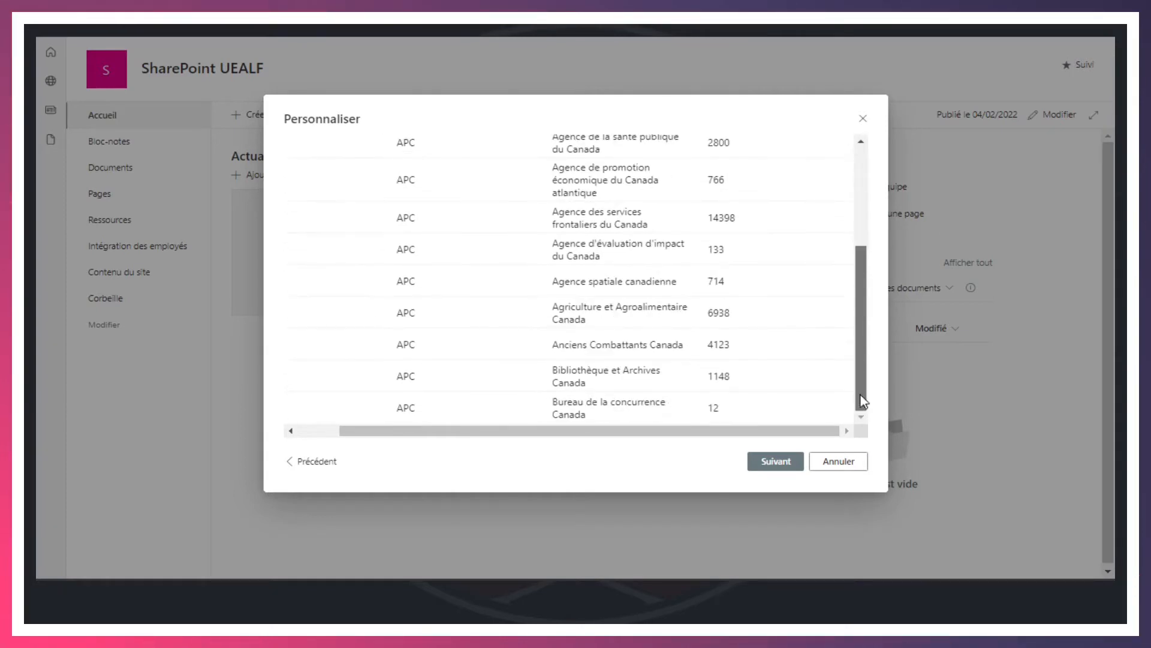
pyautogui.moveTo(766, 431); pyautogui.dragTo(458, 440)
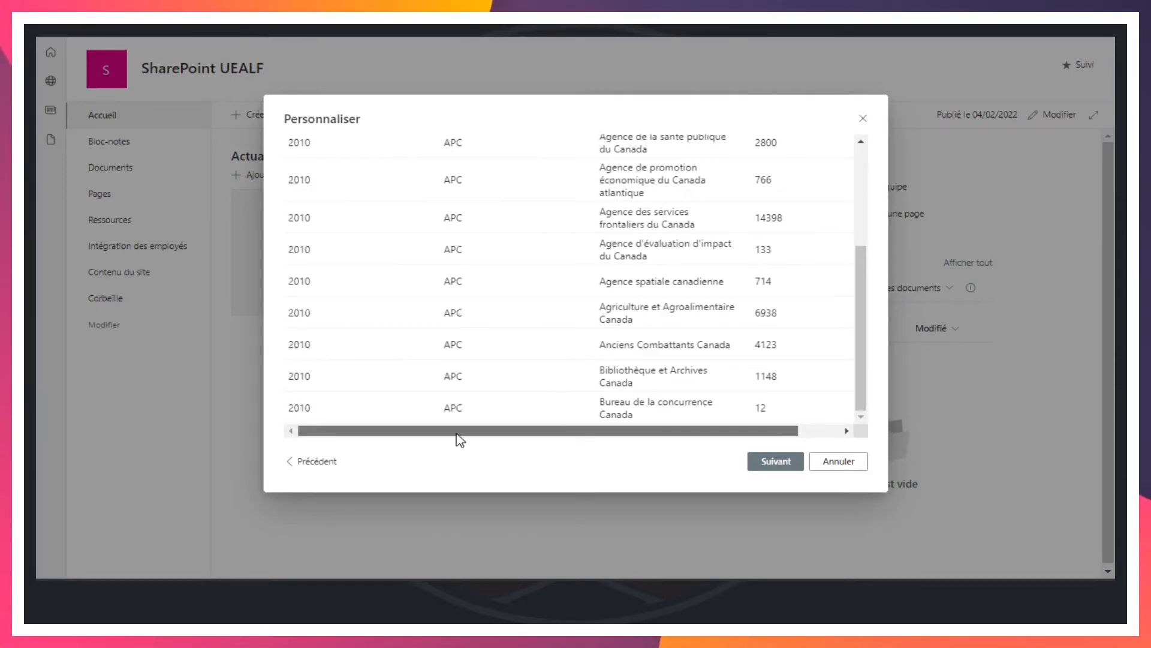
pyautogui.scroll(5, 491, 351)
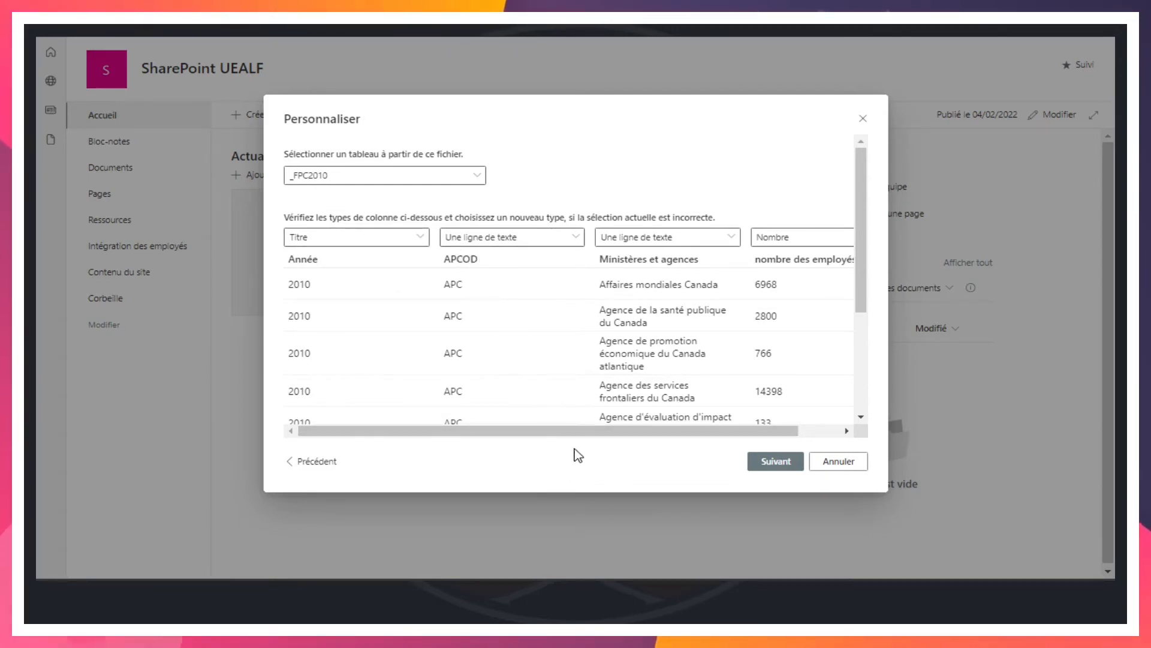
pyautogui.moveTo(581, 432); pyautogui.dragTo(713, 433)
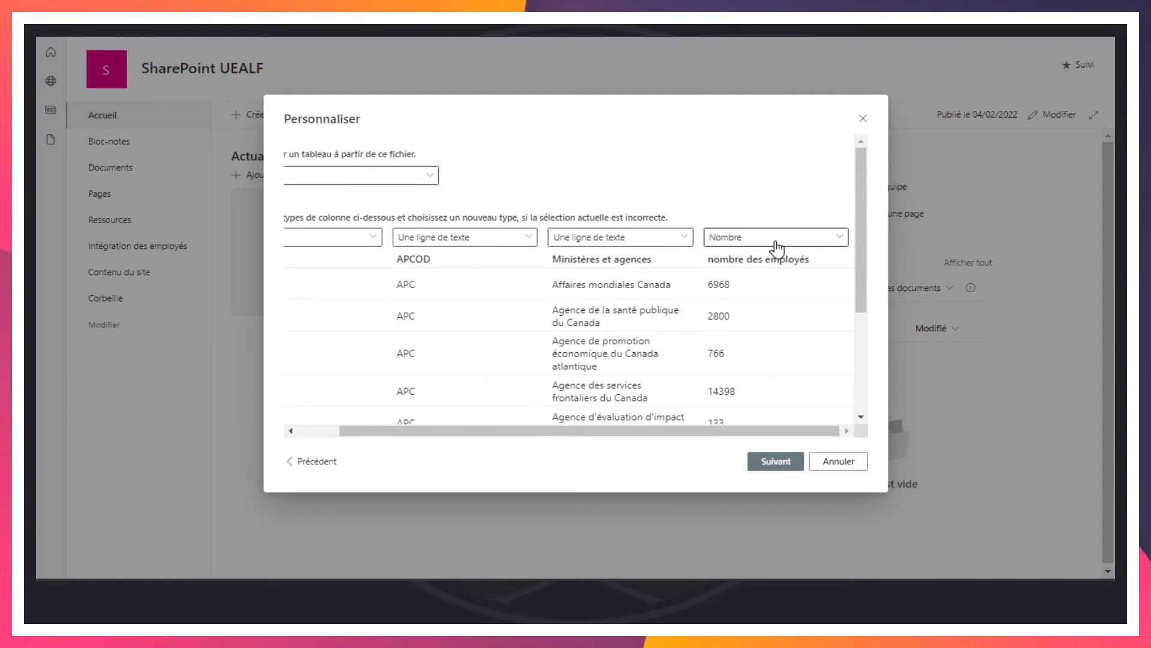
pyautogui.moveTo(560, 433); pyautogui.dragTo(384, 437)
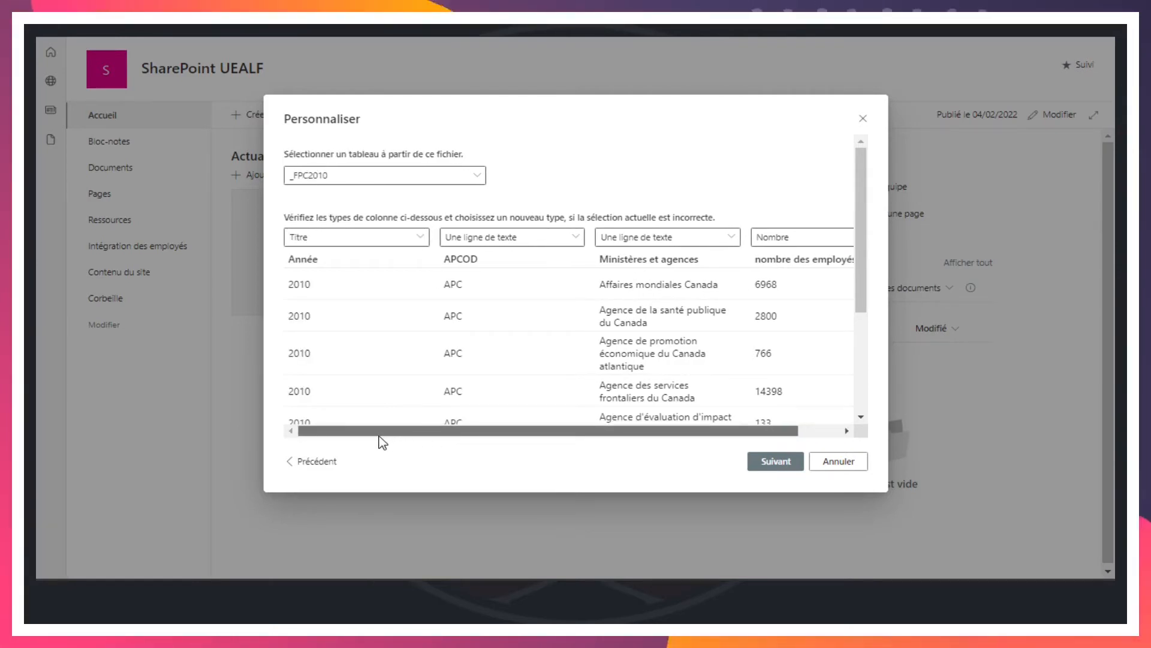
pyautogui.click(650, 242)
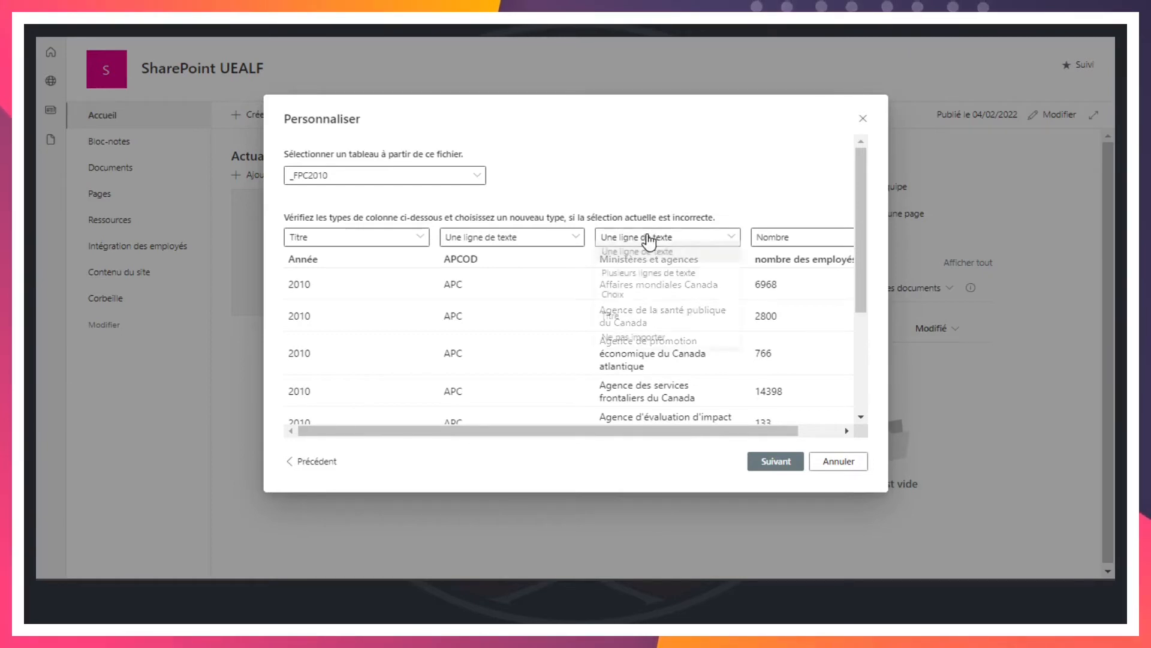
pyautogui.click(664, 323)
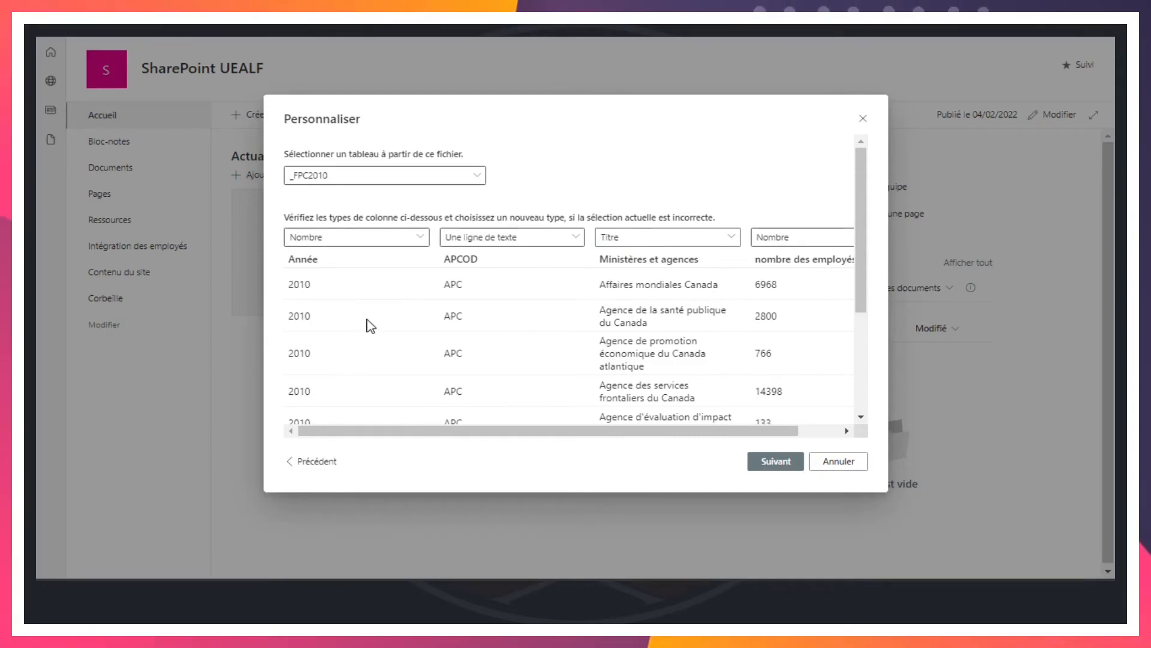
# Step: Examine the preview rows across all columns and the types available for the Année column
pyautogui.scroll(-3, 370, 327)
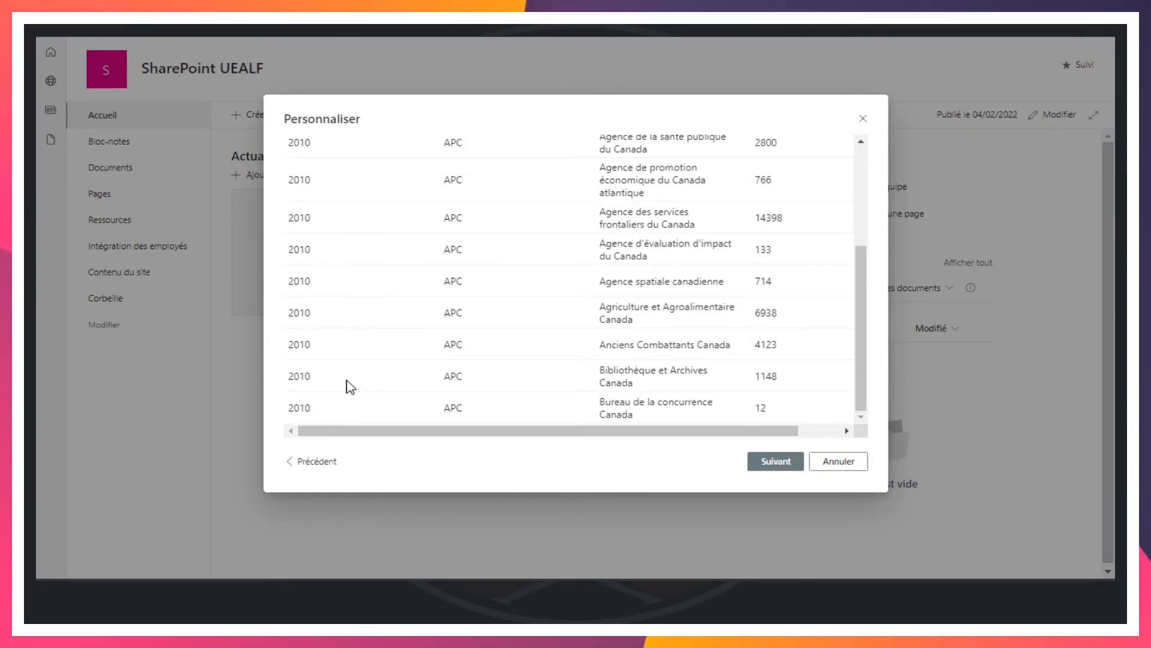
pyautogui.scroll(3, 351, 387)
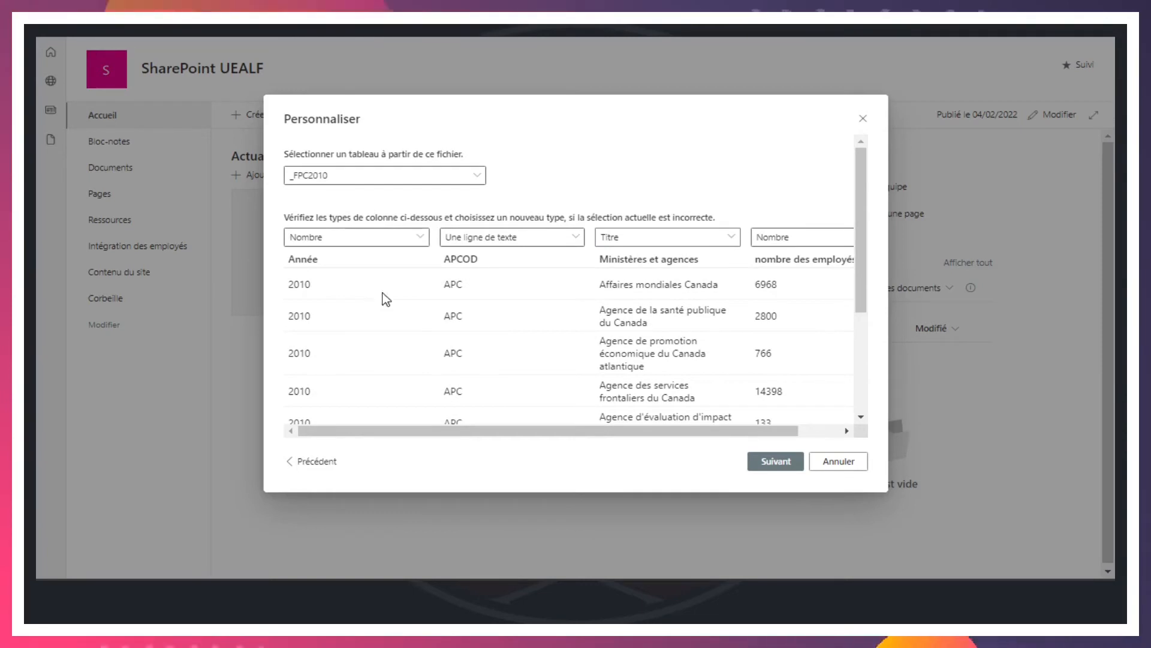
pyautogui.moveTo(537, 433); pyautogui.dragTo(622, 429)
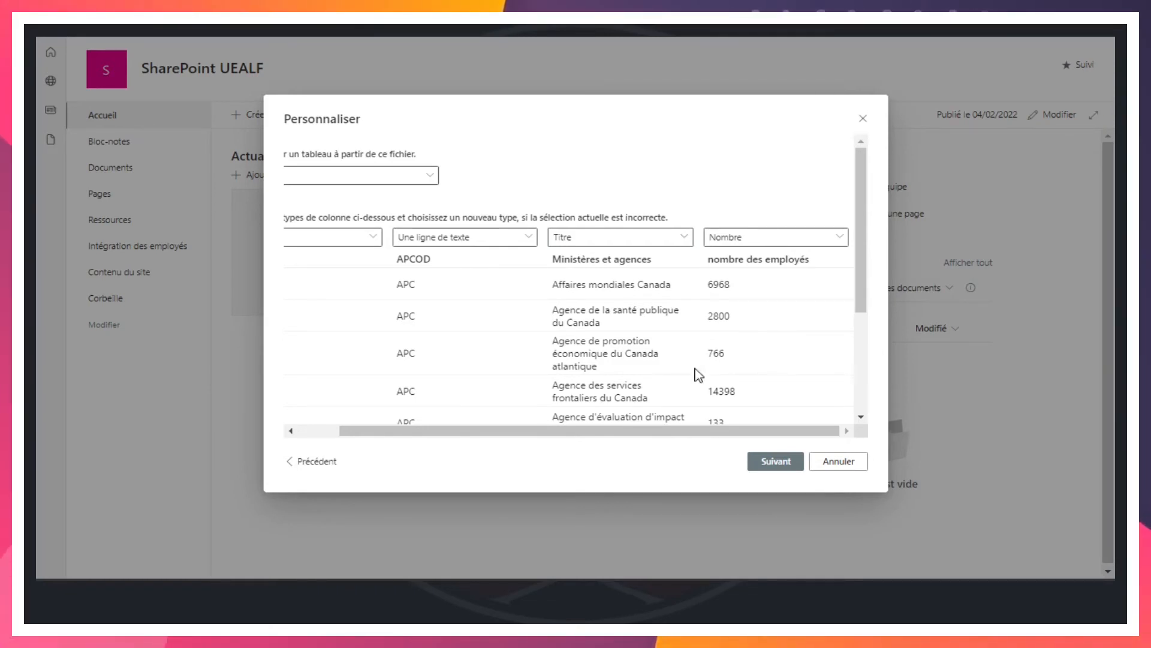
pyautogui.moveTo(655, 437); pyautogui.dragTo(419, 434)
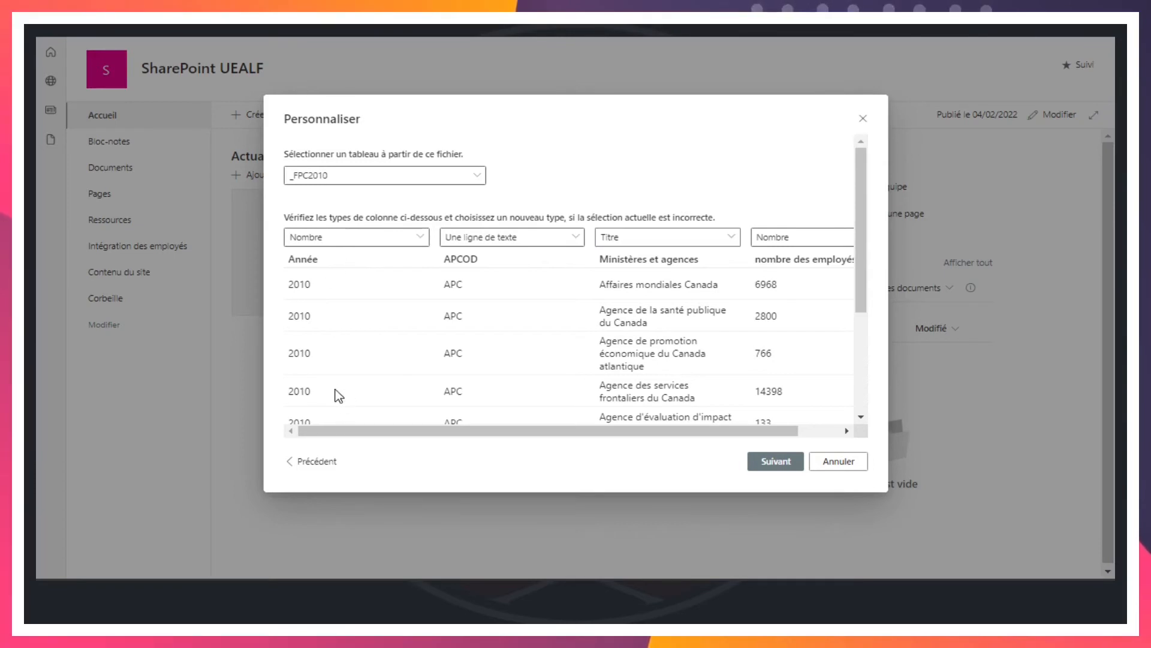
pyautogui.click(332, 241)
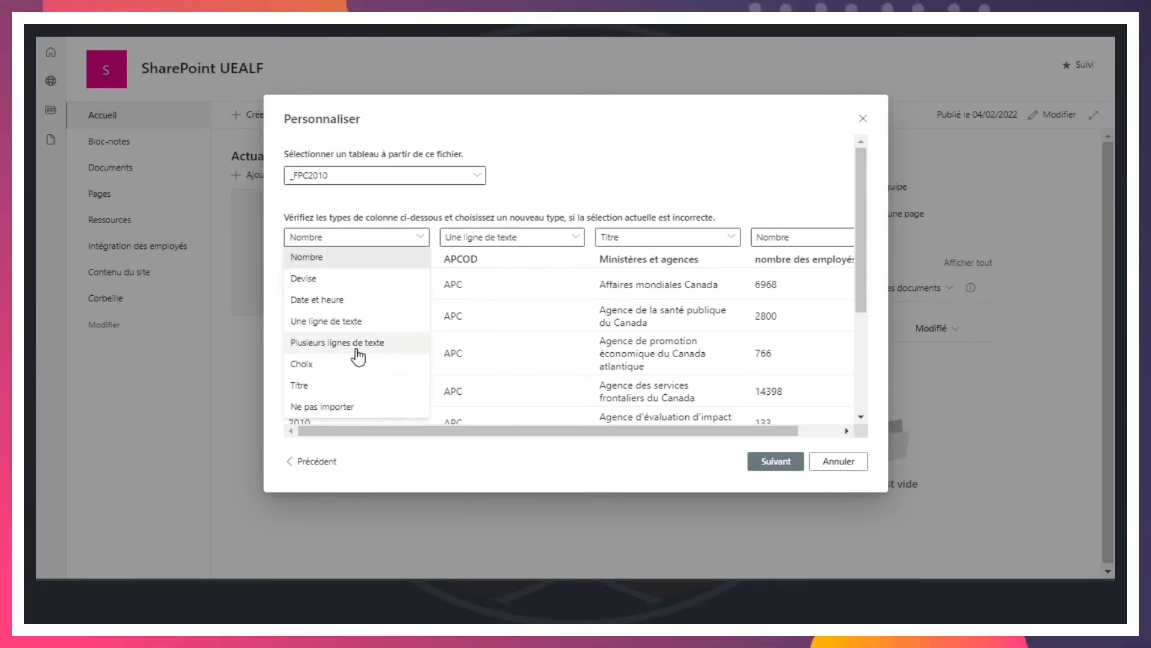
pyautogui.click(580, 181)
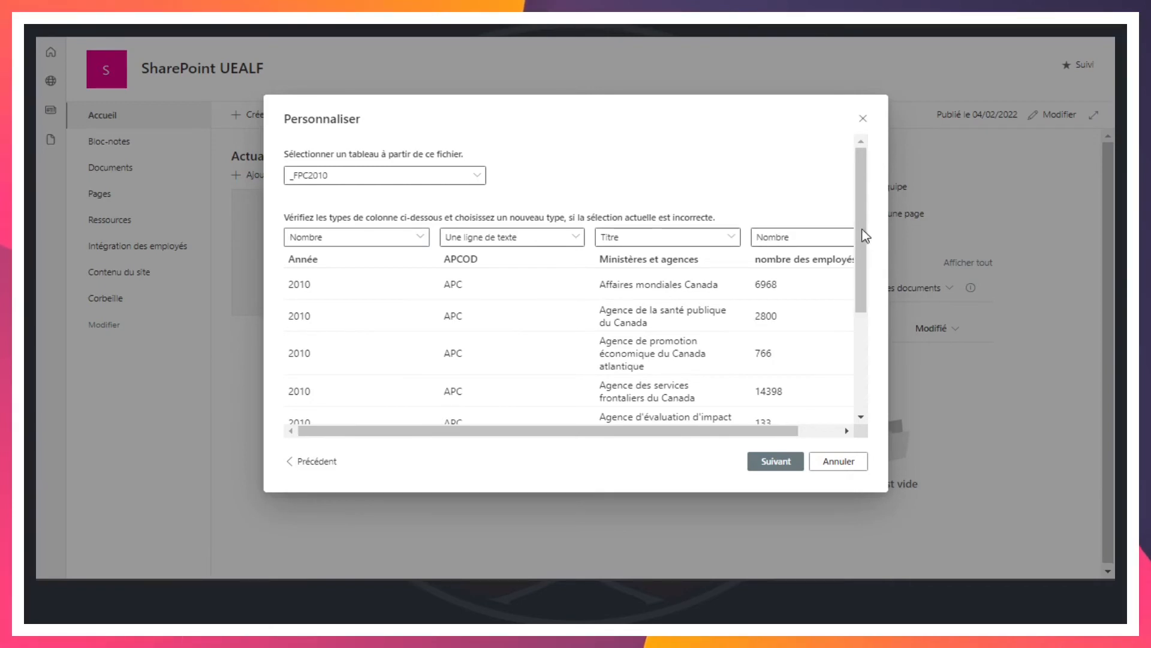
pyautogui.moveTo(856, 268); pyautogui.dragTo(843, 424)
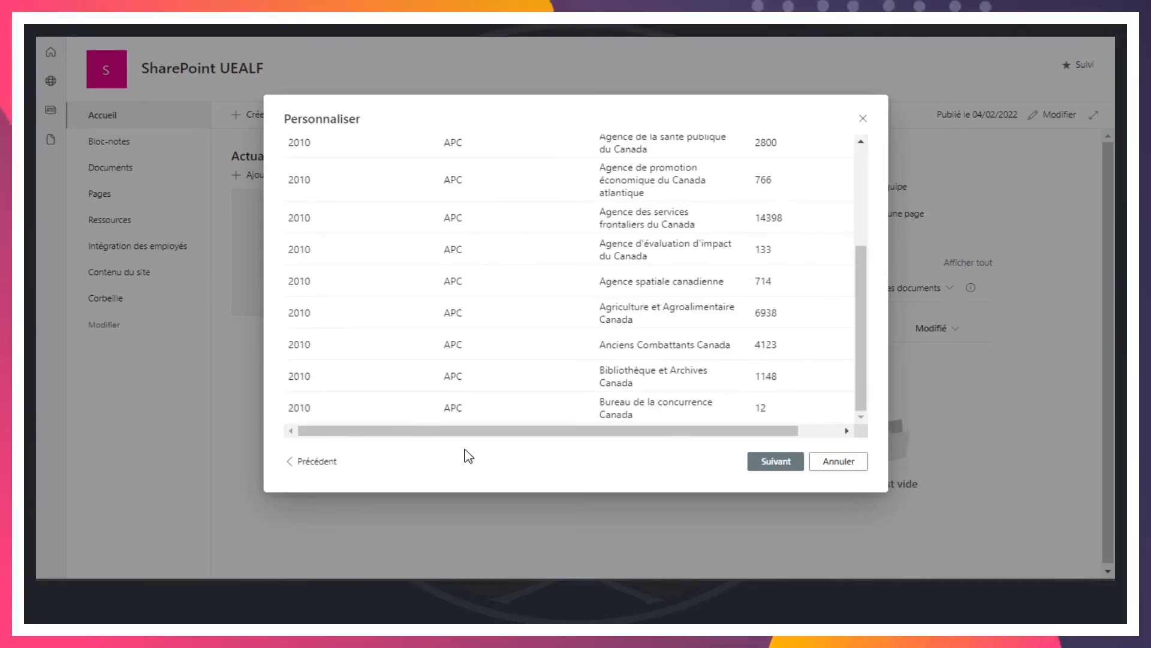
# Step: Accept the column types and name the new list "Fonction Publique Canadienne 2010"
pyautogui.click(777, 461)
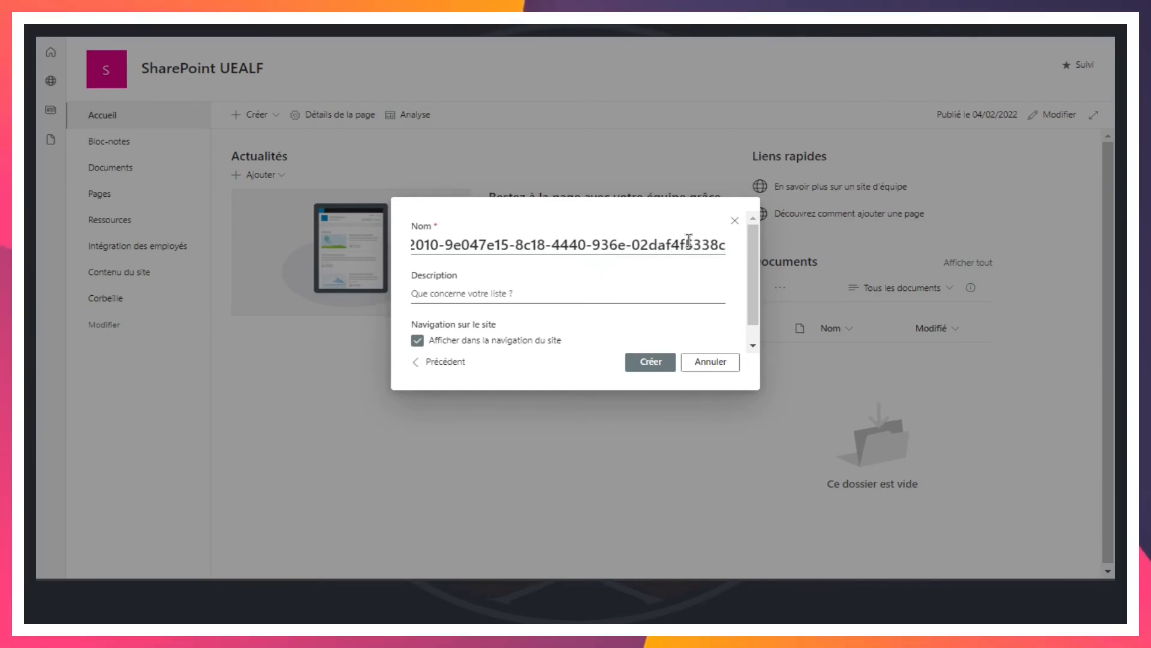
pyautogui.hotkey('ctrl', 'a')
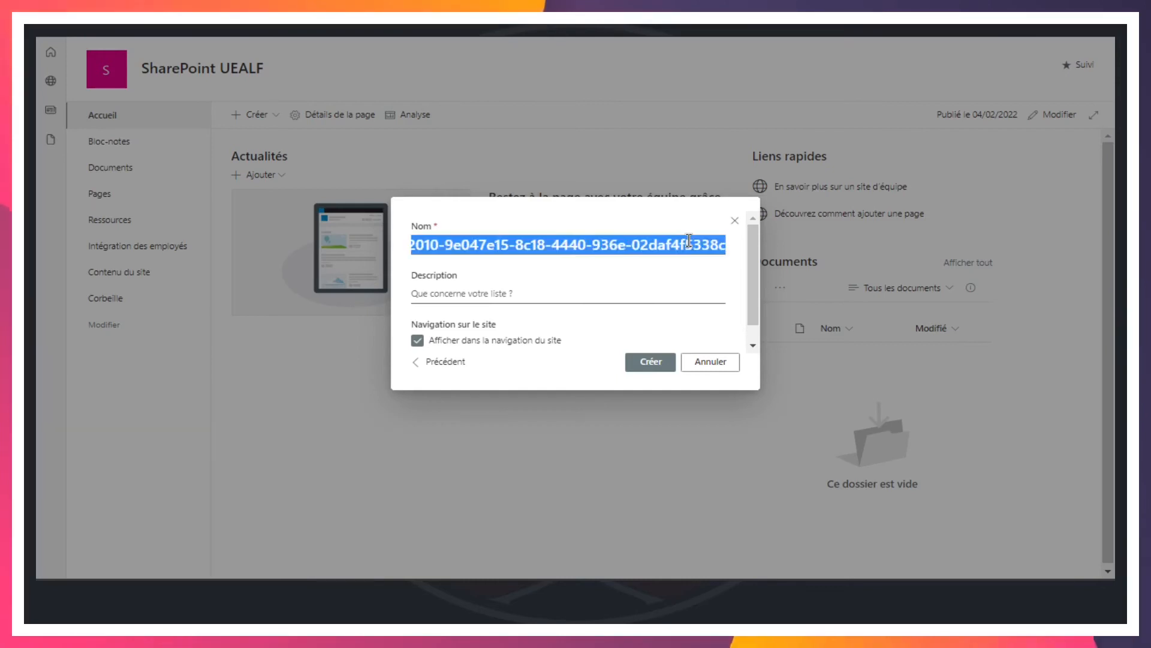
pyautogui.write('Fonction Publique Canadienne 2010')
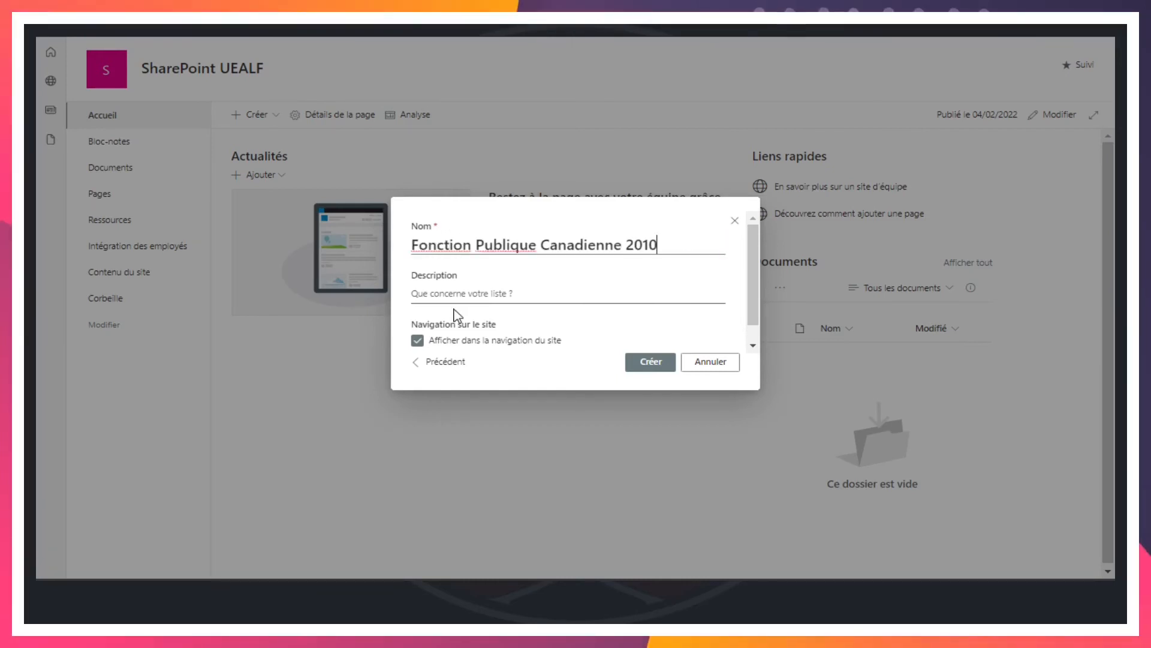
# Step: Enter the description "liste des effectifs de la fonction publique canadienne en 2010" and create the list
pyautogui.click(503, 297)
pyautogui.write('liste des')
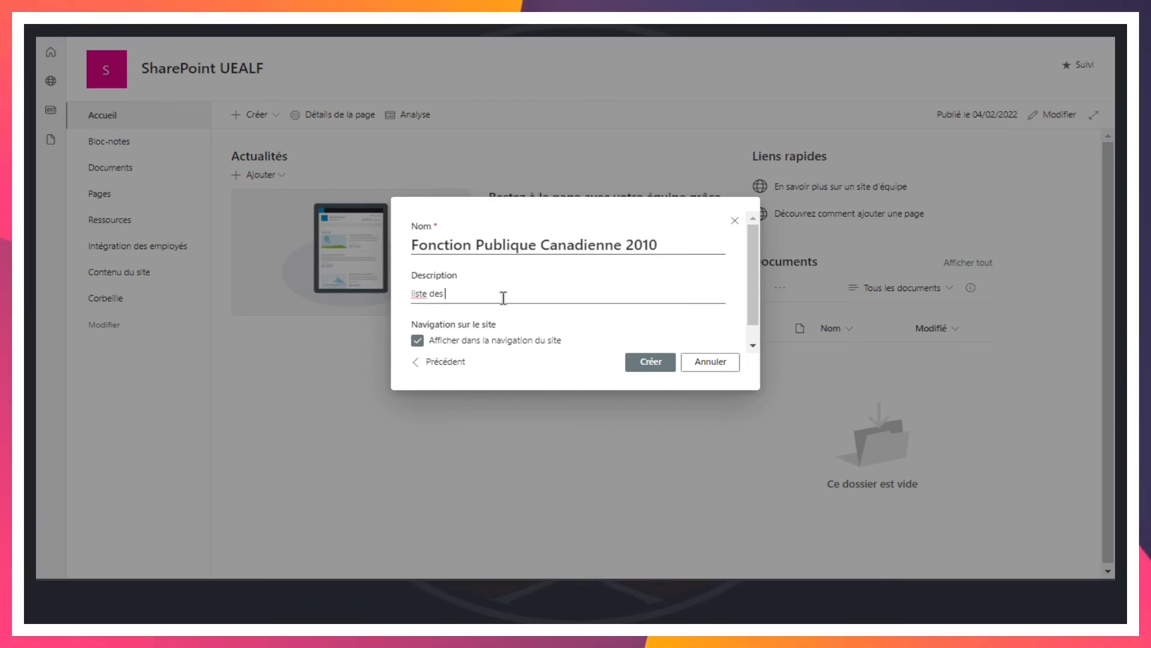
pyautogui.write(' effect')
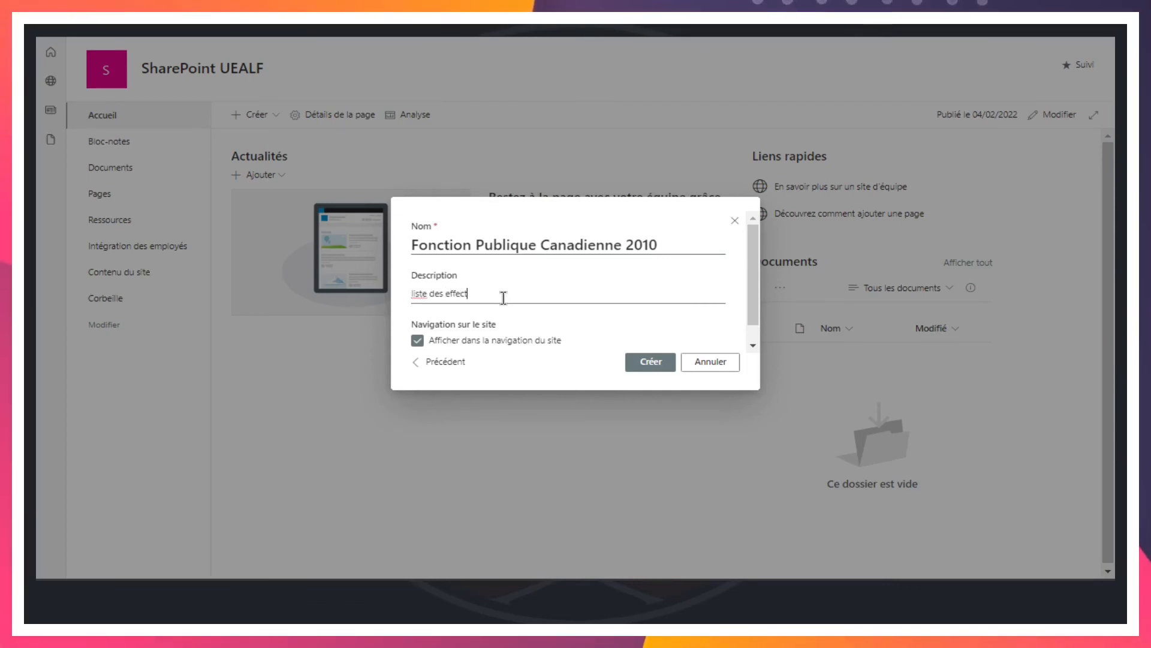
pyautogui.write('ifs de la fon')
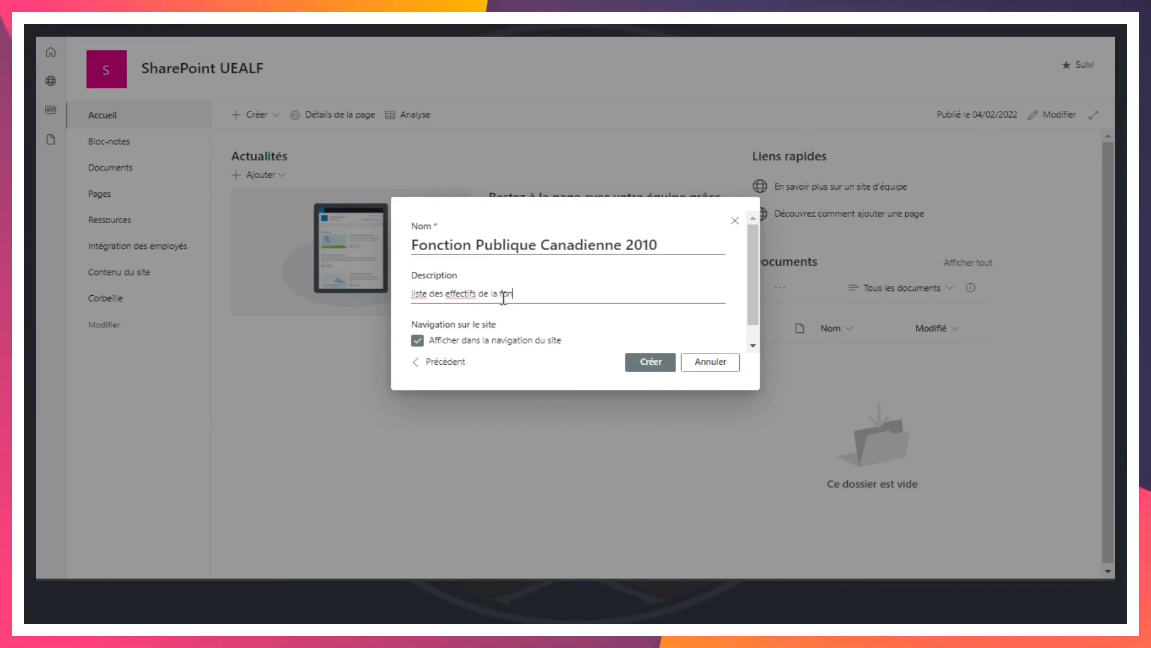
pyautogui.write('ction public')
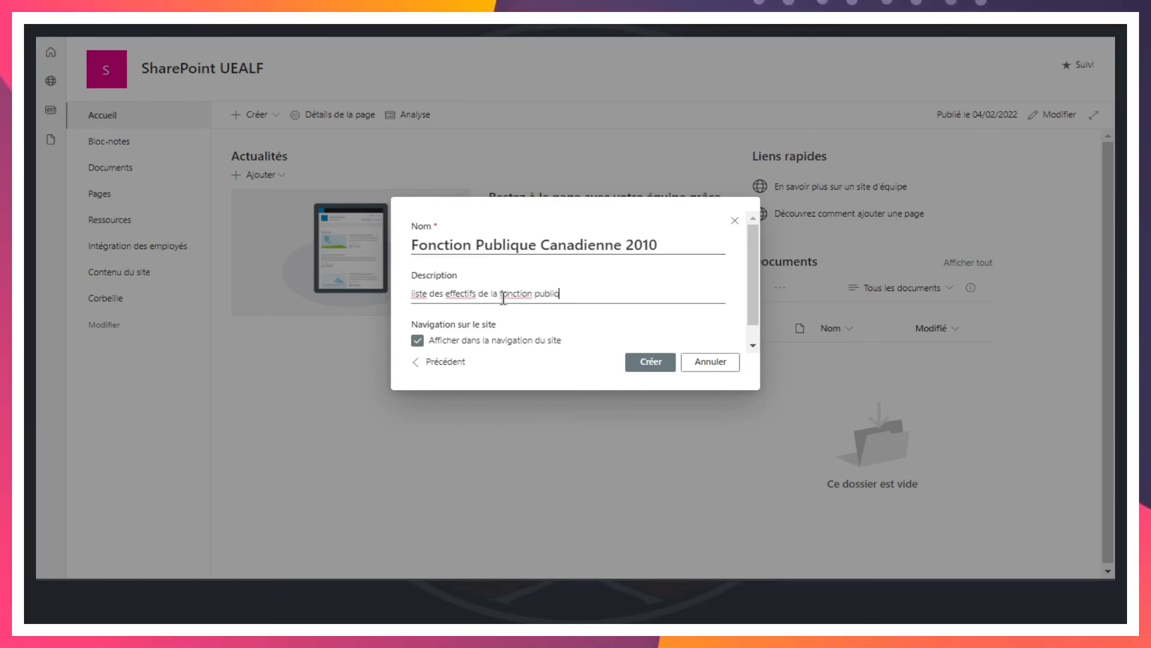
pyautogui.press('BackSpace')
pyautogui.write('que canadienne en 2010')
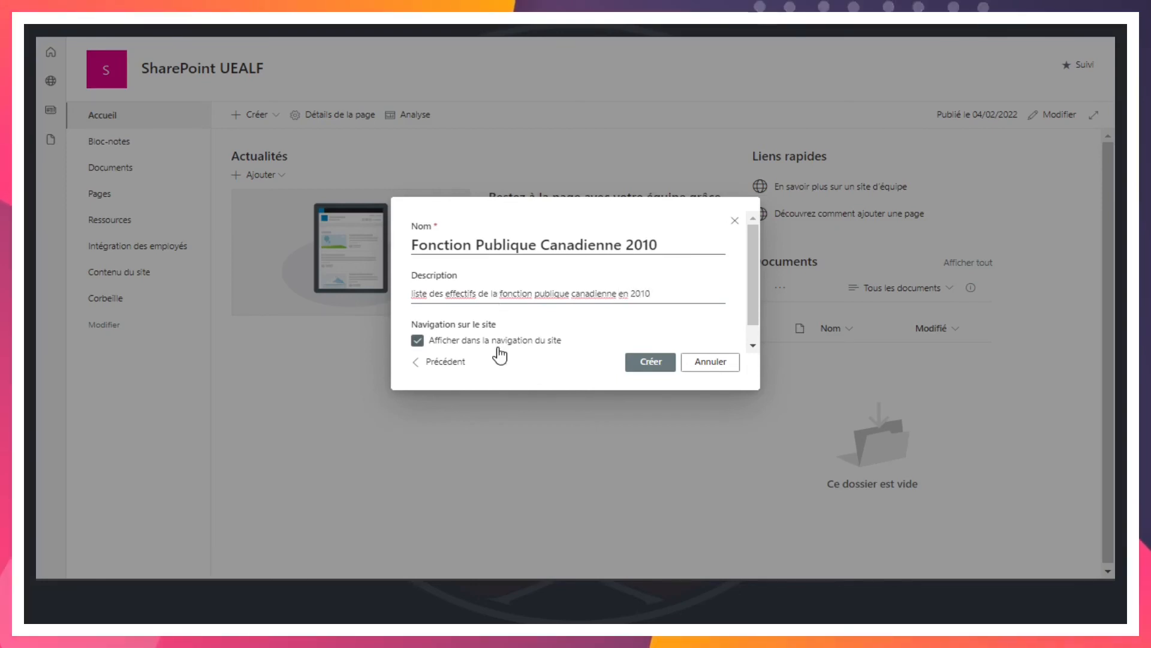
pyautogui.moveTo(749, 281); pyautogui.dragTo(745, 334)
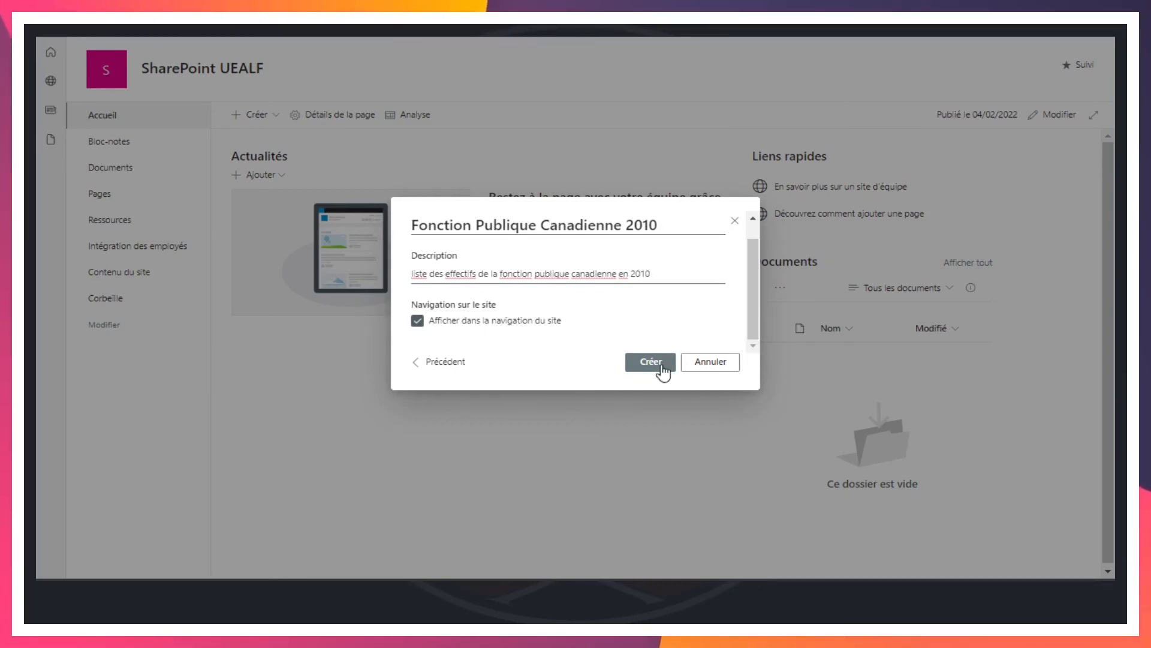
pyautogui.click(652, 363)
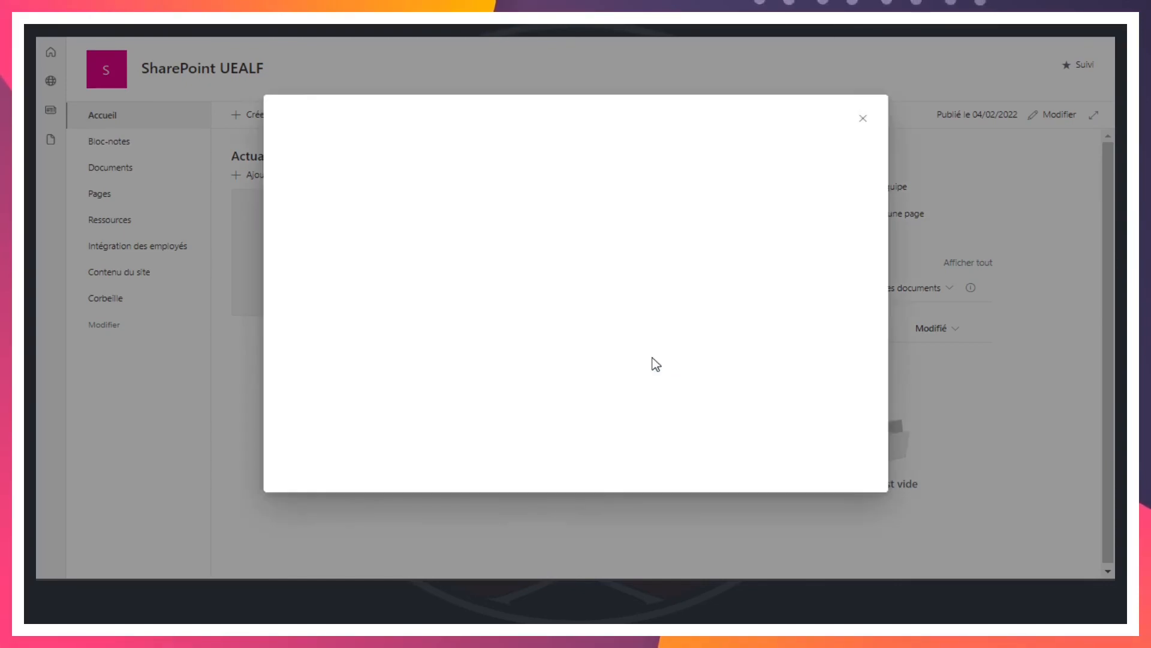